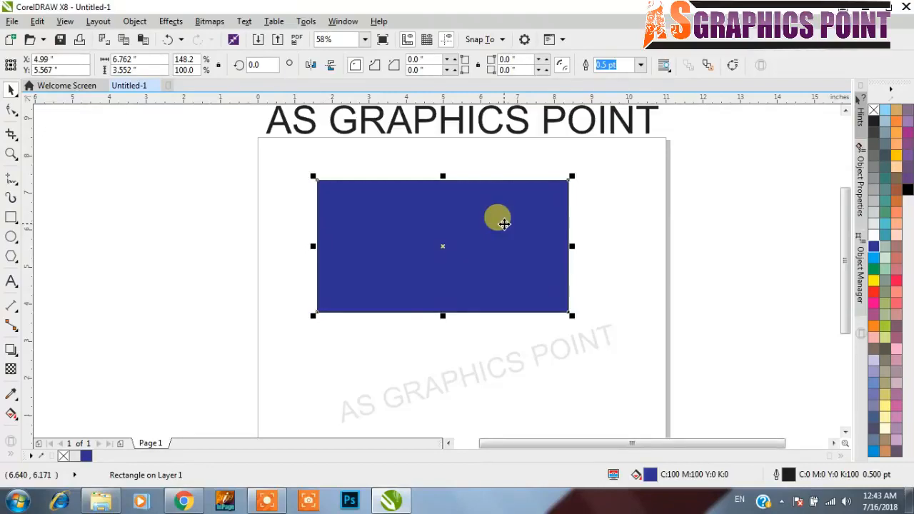
Activate the Zoom tool to look over its zoom options, and return to the Pick tool.
click(367, 160)
click(421, 235)
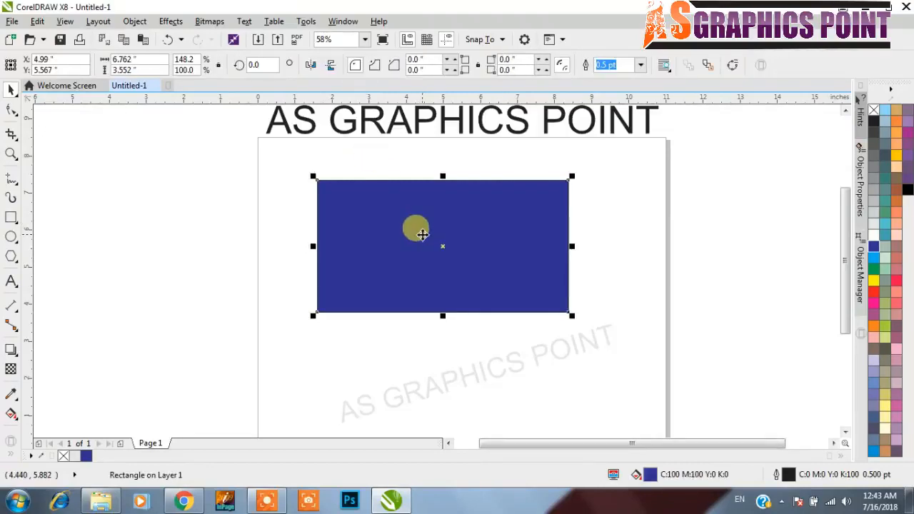
click(19, 162)
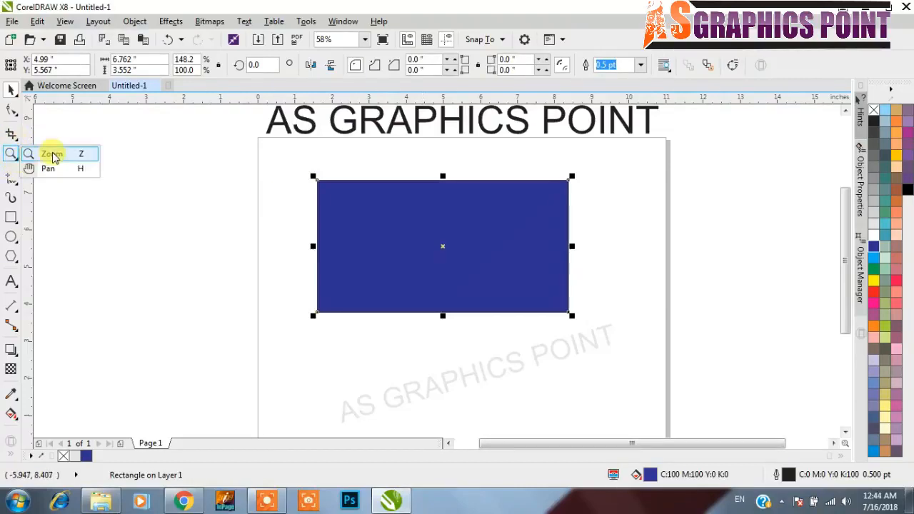
click(53, 156)
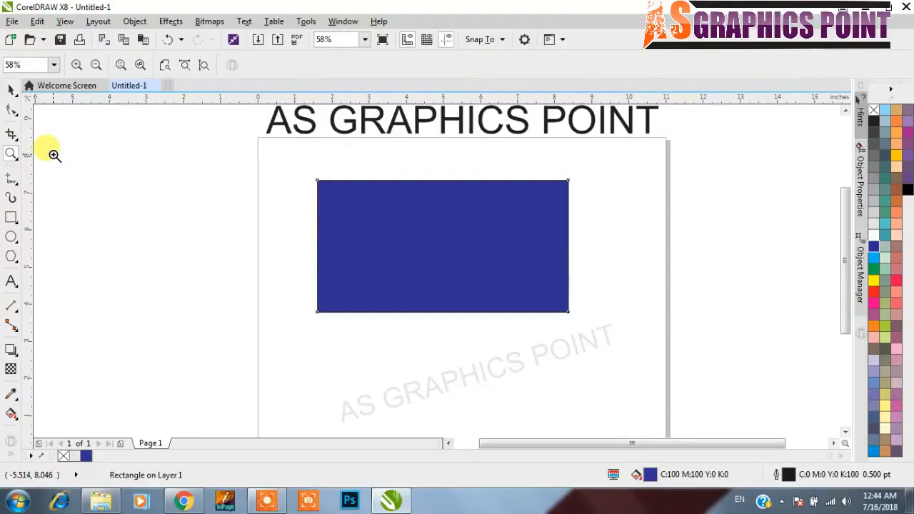
click(25, 66)
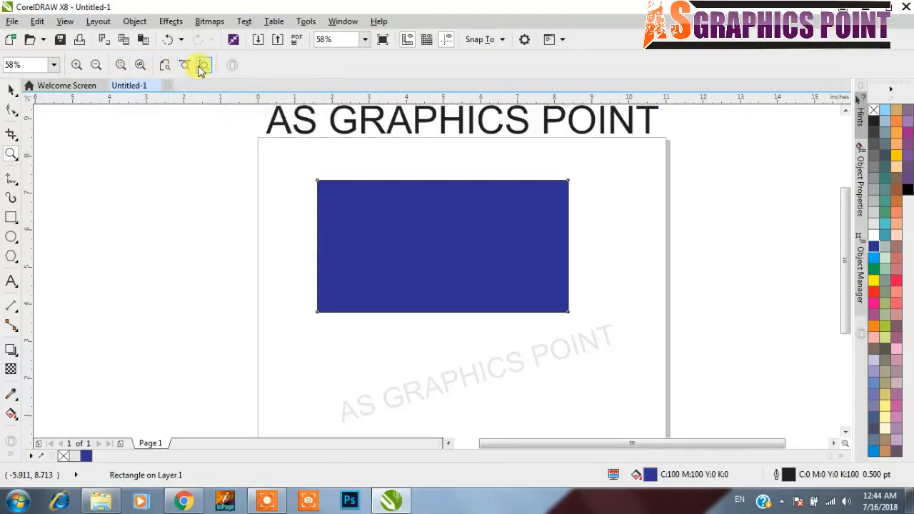
click(11, 89)
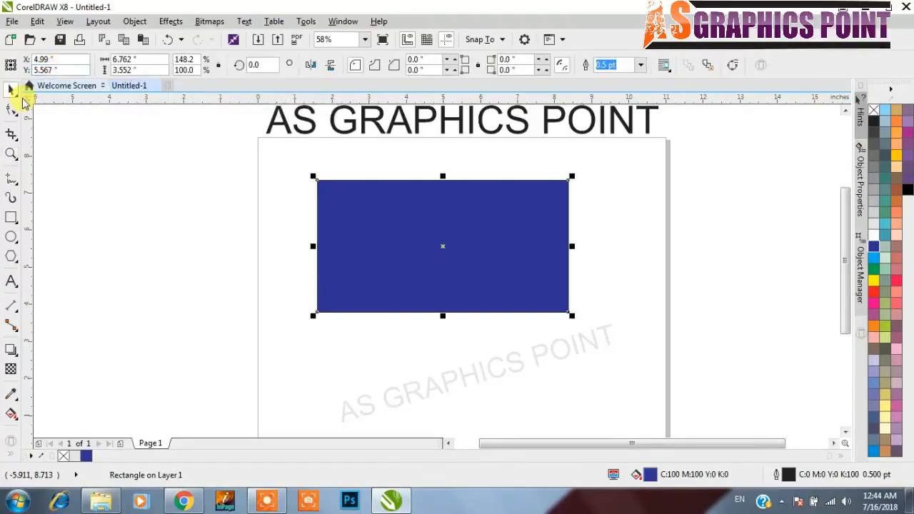
Zoom in on the blue rectangle by framing it with the Zoom tool.
right_click(11, 153)
key(Escape)
click(11, 155)
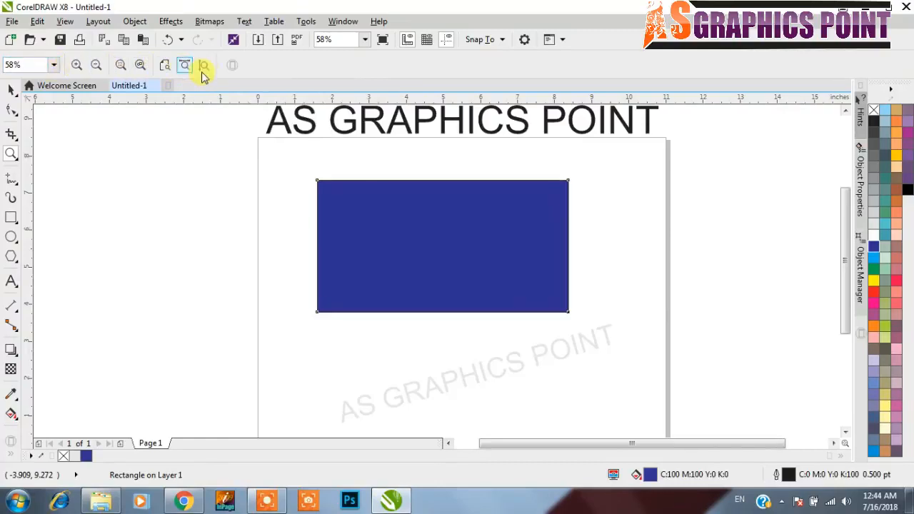
right_click(8, 151)
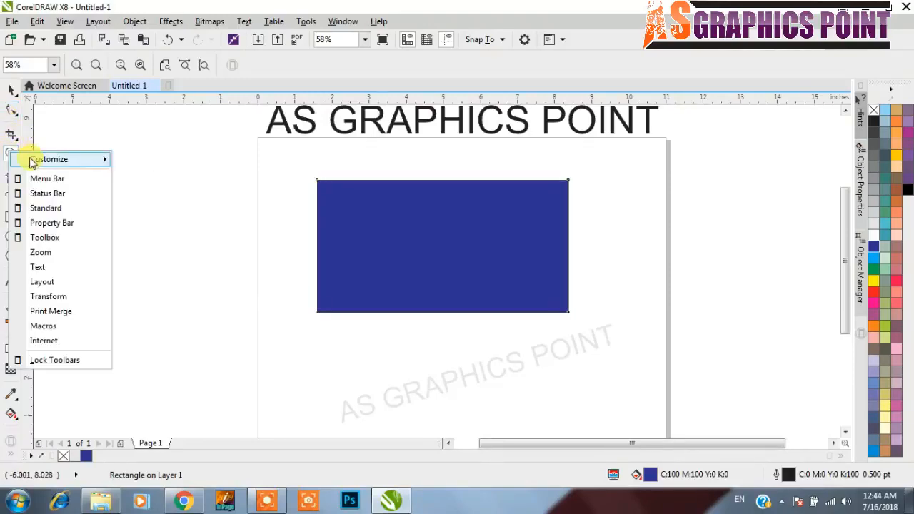
click(13, 159)
click(18, 160)
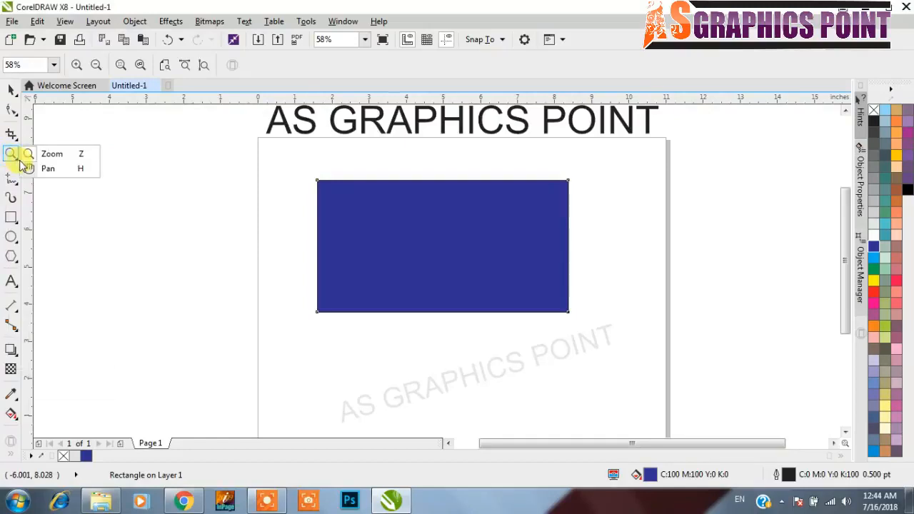
click(29, 155)
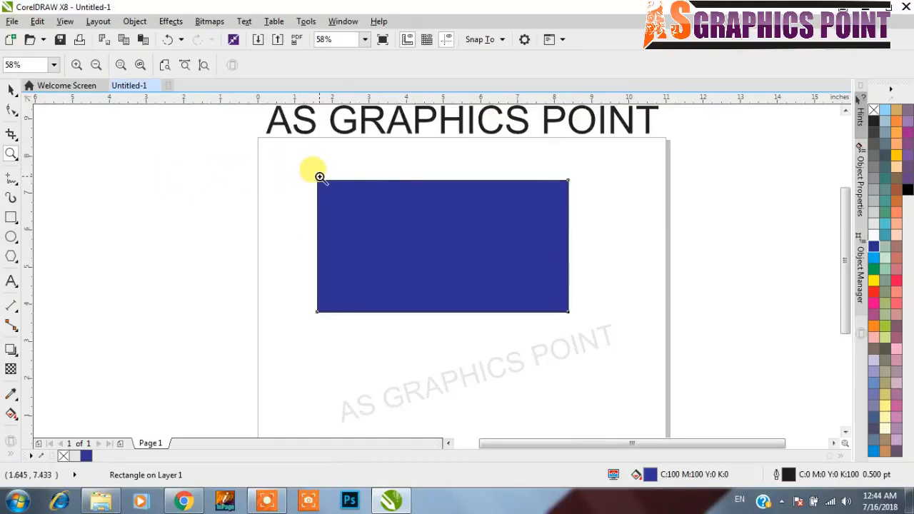
right_click(9, 151)
click(9, 157)
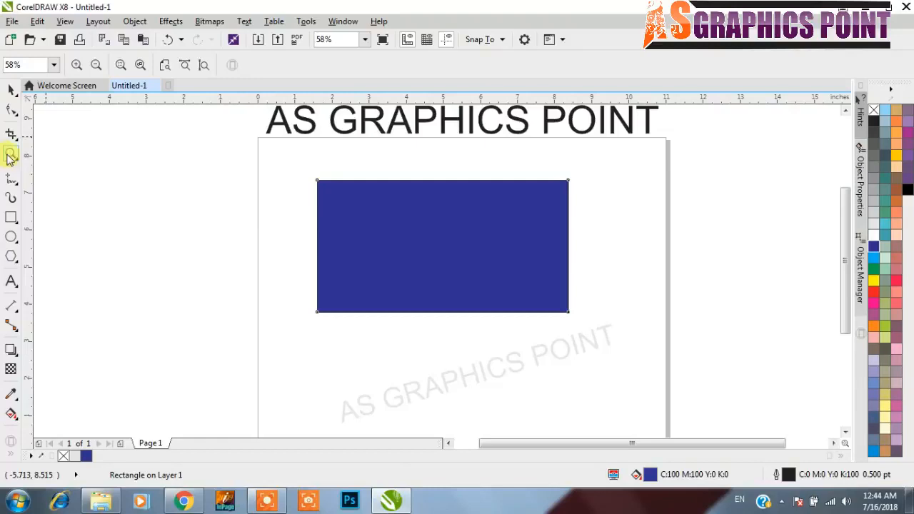
click(16, 162)
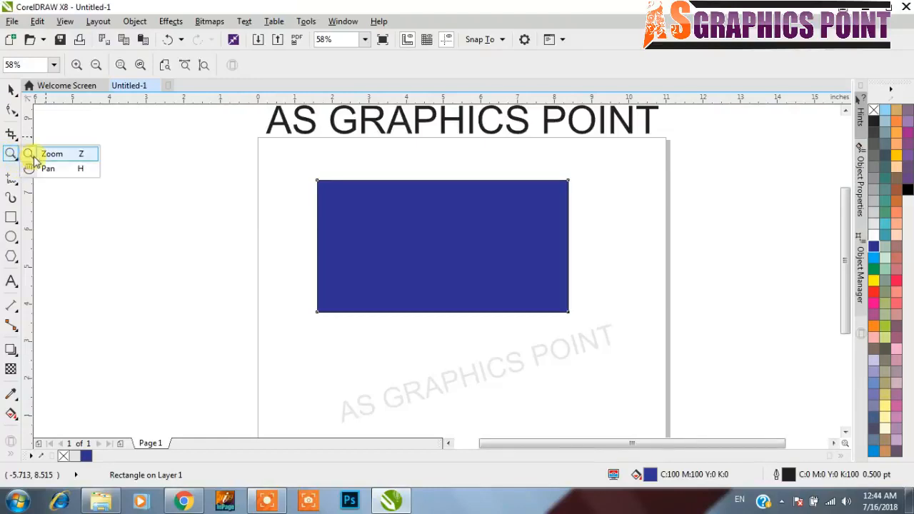
click(34, 157)
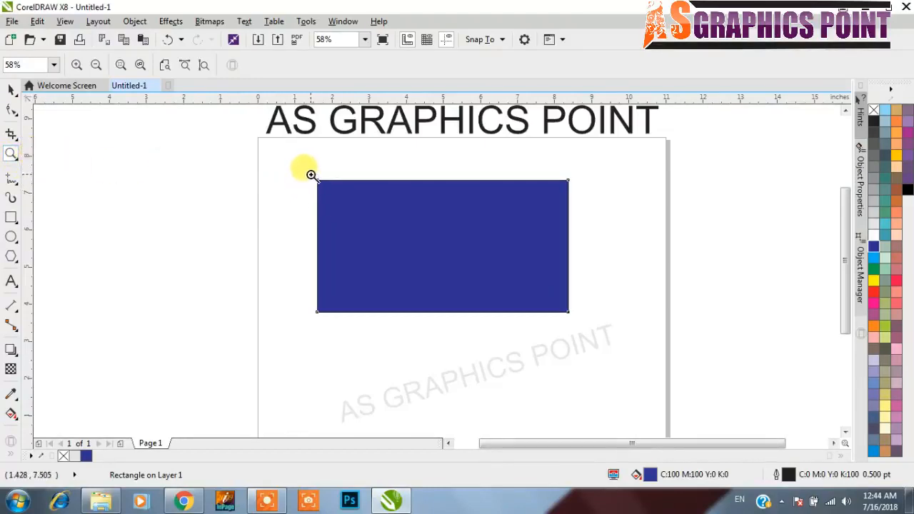
drag(310, 174, 575, 320)
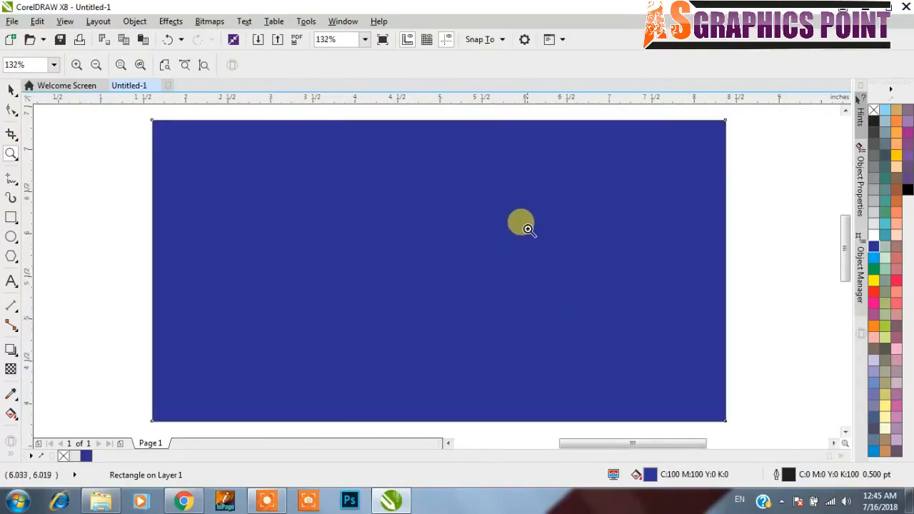
Magnify the blue rectangle's upper-right corner with successively tighter zoom frames until its outline thickness can be inspected.
drag(687, 110, 747, 148)
drag(466, 177, 540, 234)
drag(357, 189, 504, 321)
drag(342, 170, 532, 370)
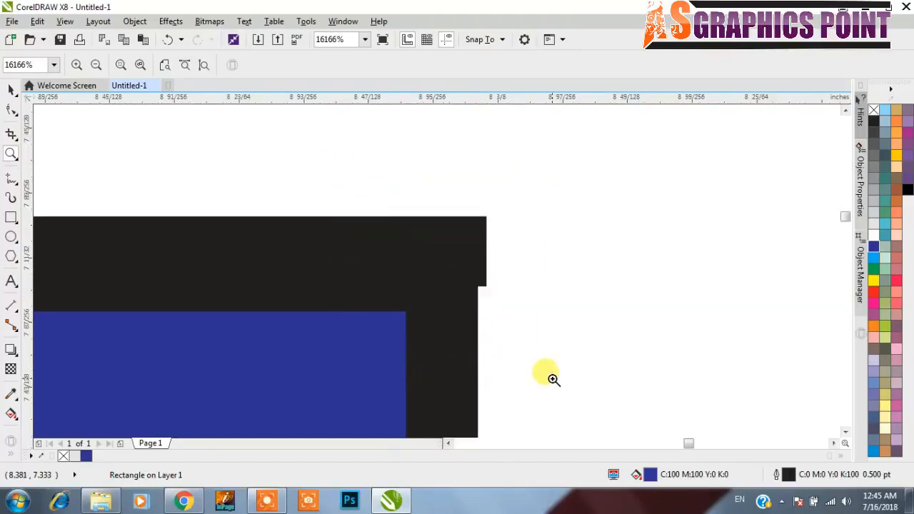
click(609, 401)
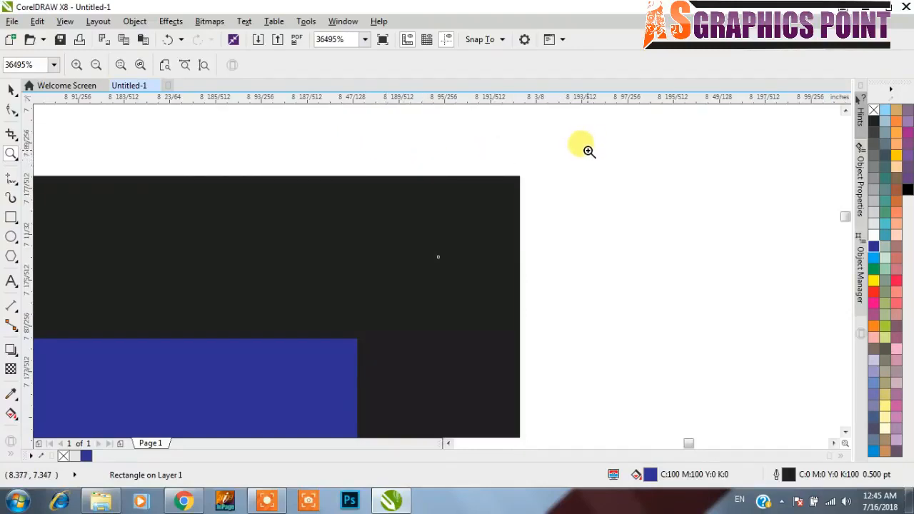
Zoom back out from the rectangle's corner to 37% so the rectangle and the page heading are in view.
scroll(589, 151, down, 10)
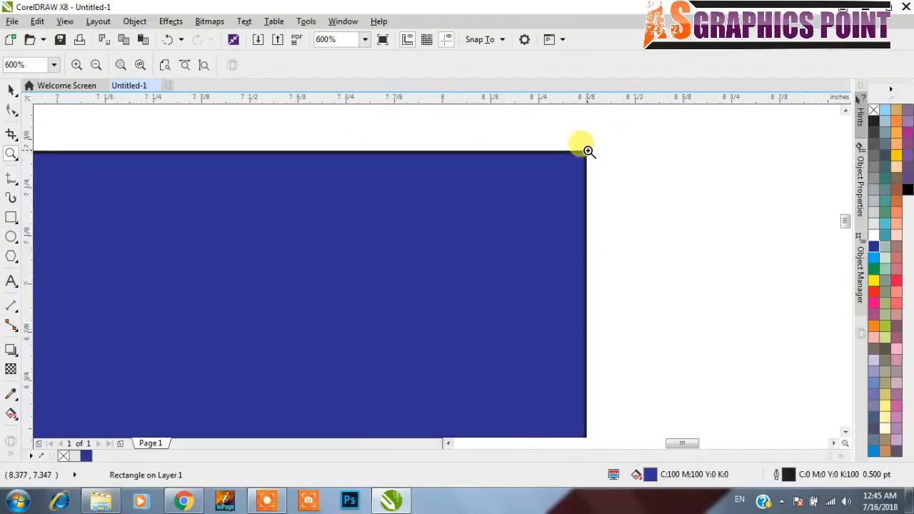
mouse_move(250, 147)
mouse_down()
mouse_move(445, 245)
mouse_move(547, 247)
mouse_up()
scroll(554, 252, down, 8)
click(476, 224)
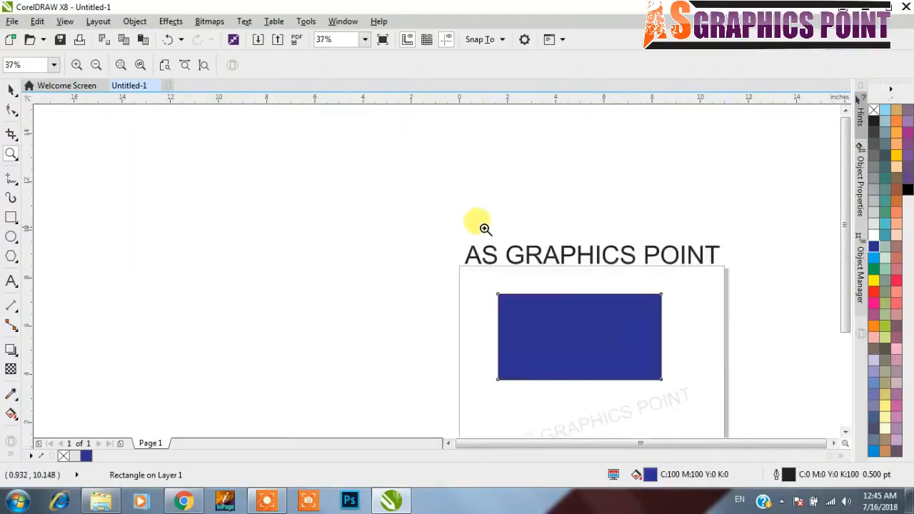
Zoom in on the blue rectangle to 300% in increments, and zoom back out to 75%.
click(555, 324)
click(547, 287)
click(404, 268)
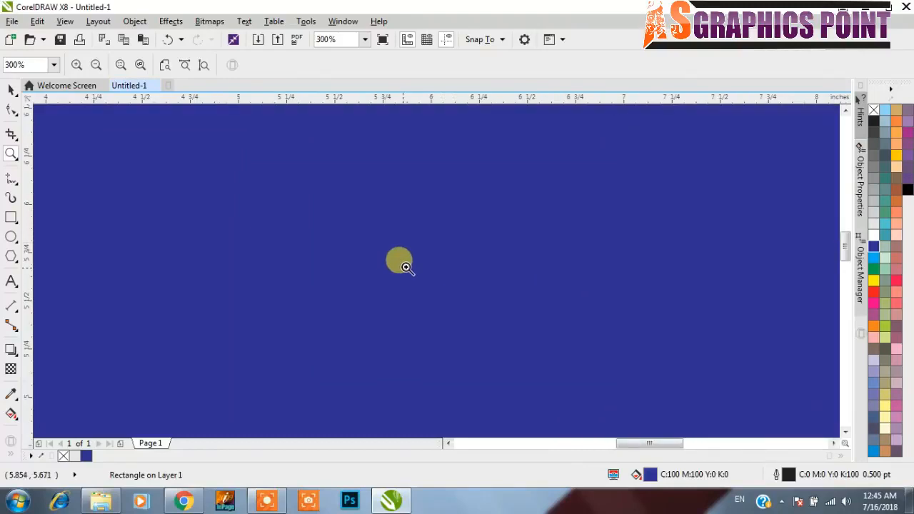
scroll(541, 235, down, 2)
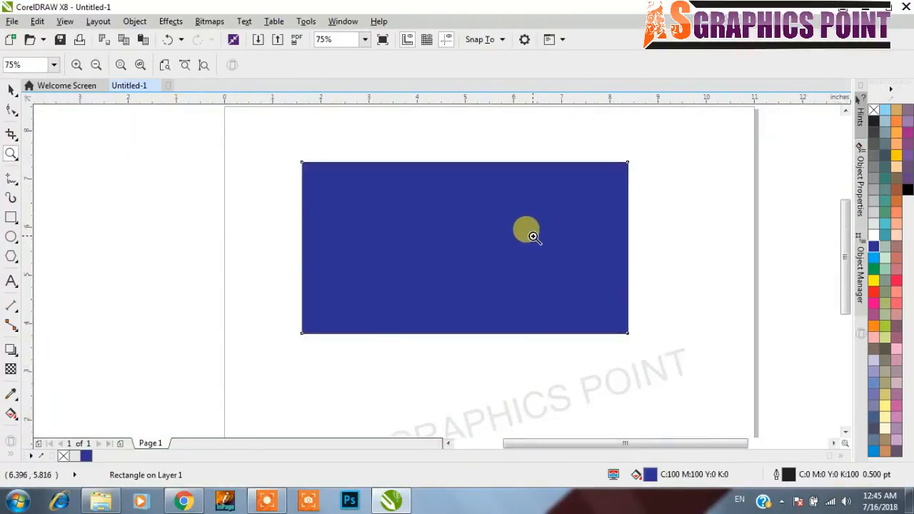
Switch to QiPress Lite in the system notification area and enable its keystroke display.
right_click(788, 498)
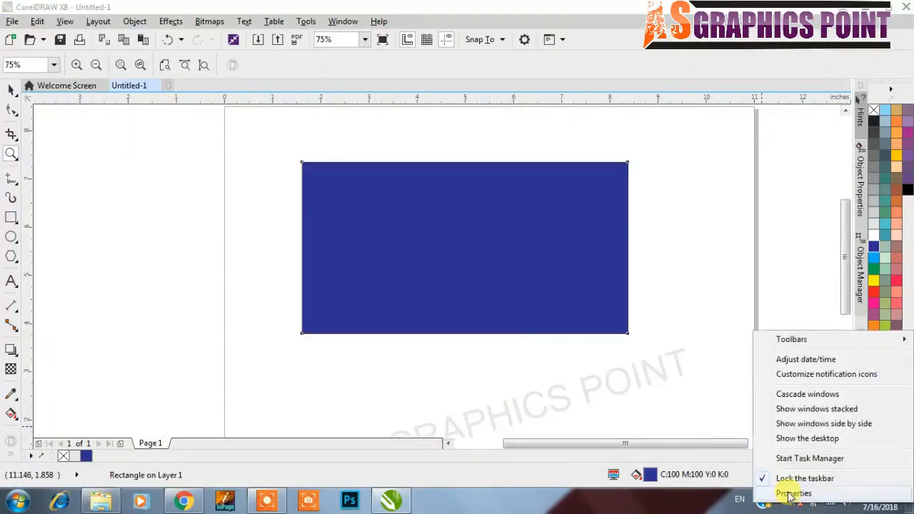
key(Escape)
click(781, 501)
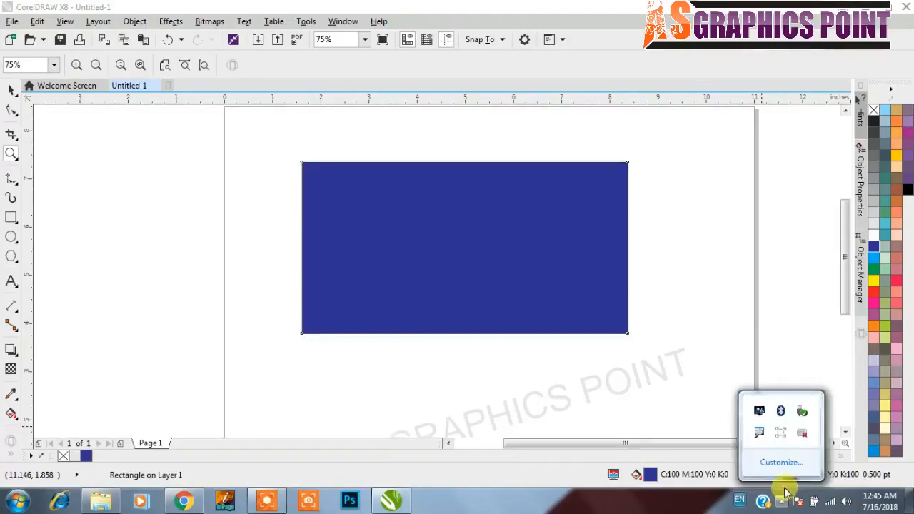
right_click(802, 437)
click(814, 378)
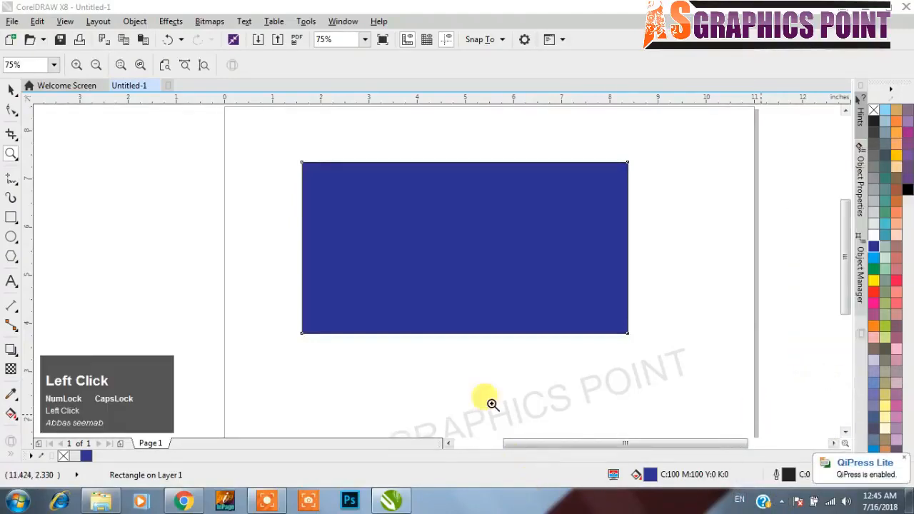
Select the blue rectangle with the Pick tool and zoom the view to the selected object.
click(12, 90)
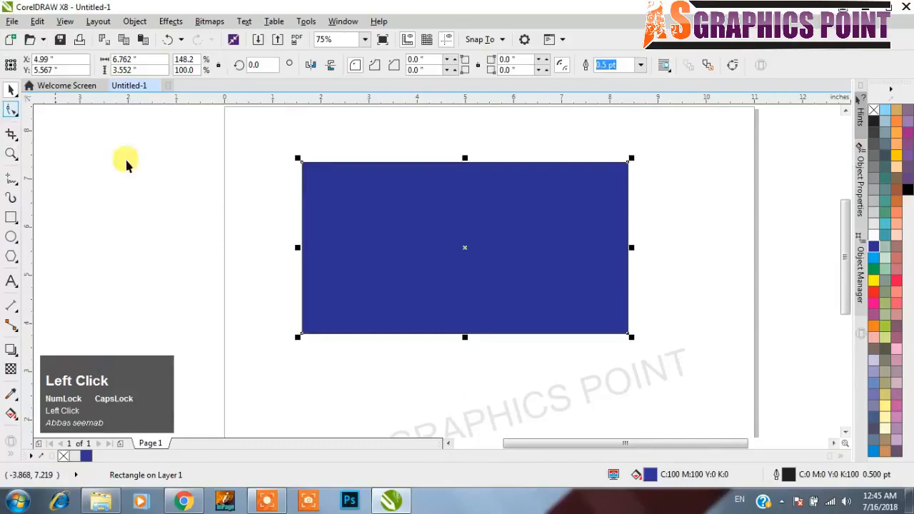
scroll(423, 229, down, 1)
click(629, 230)
click(450, 217)
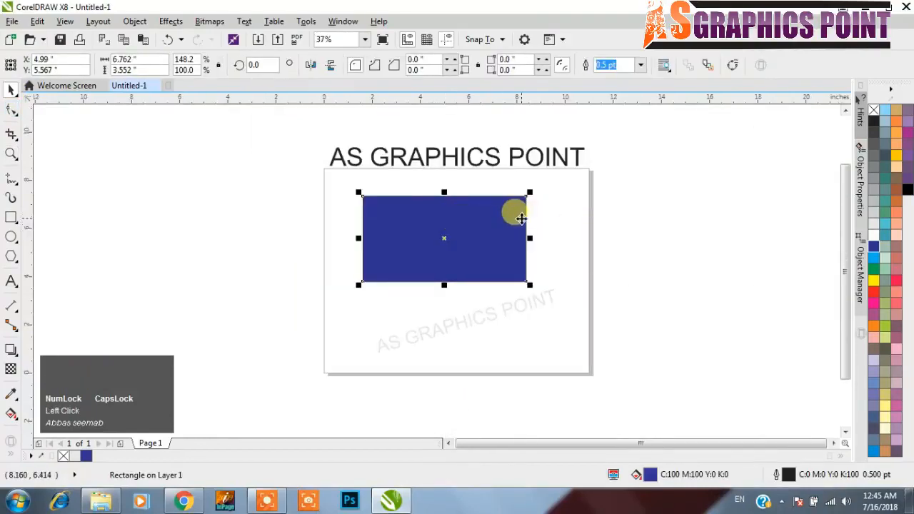
click(612, 232)
click(485, 250)
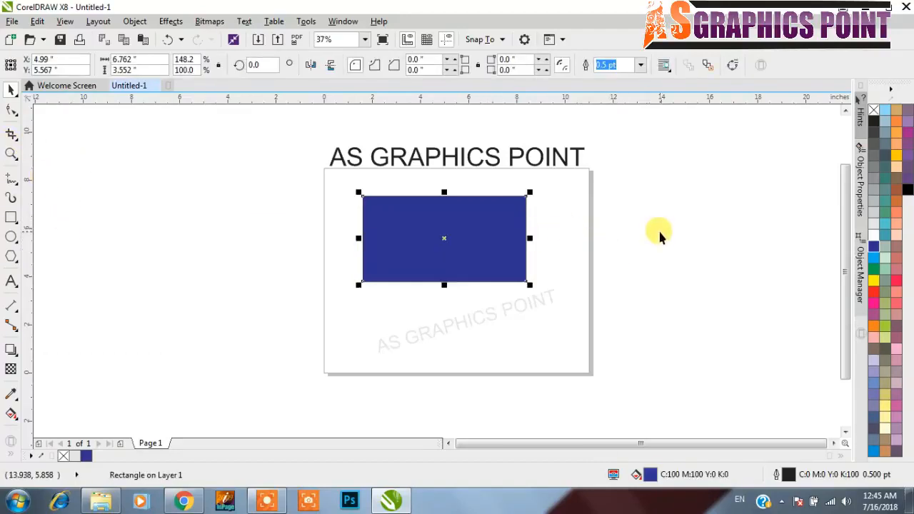
key(shift)
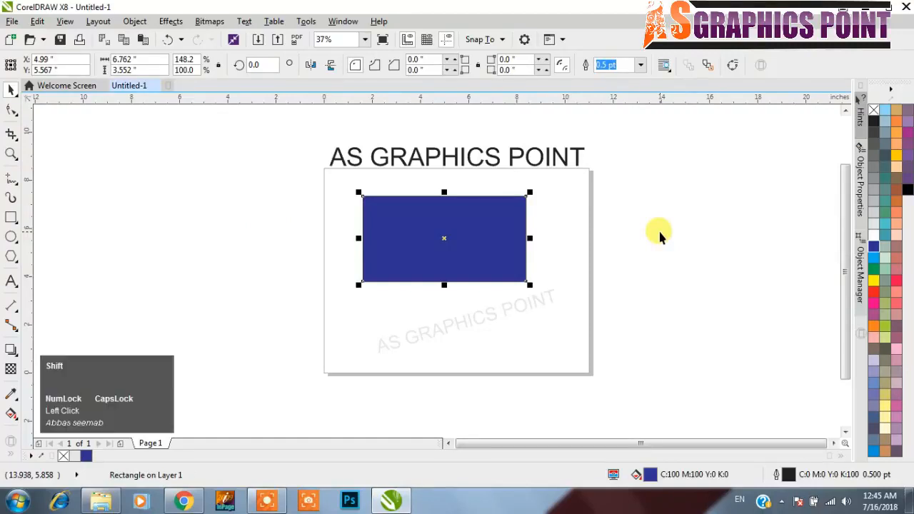
key(shift+F2)
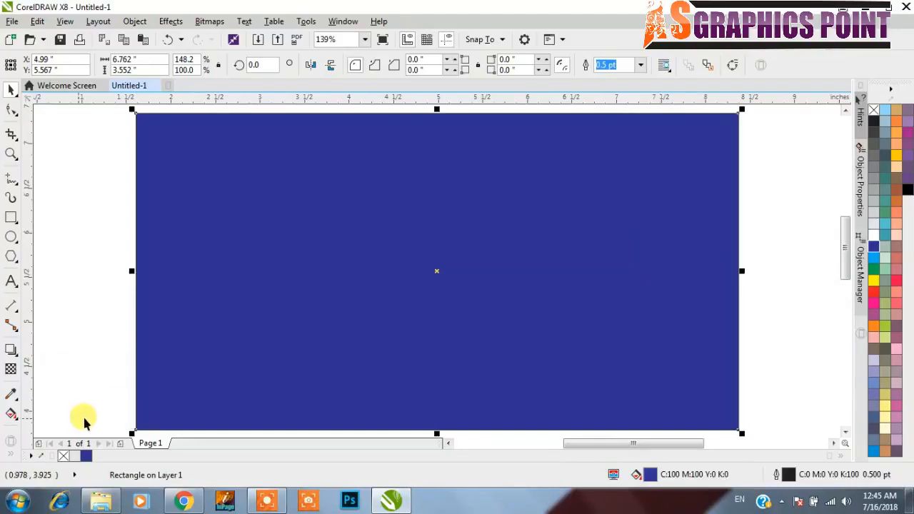
key(shift)
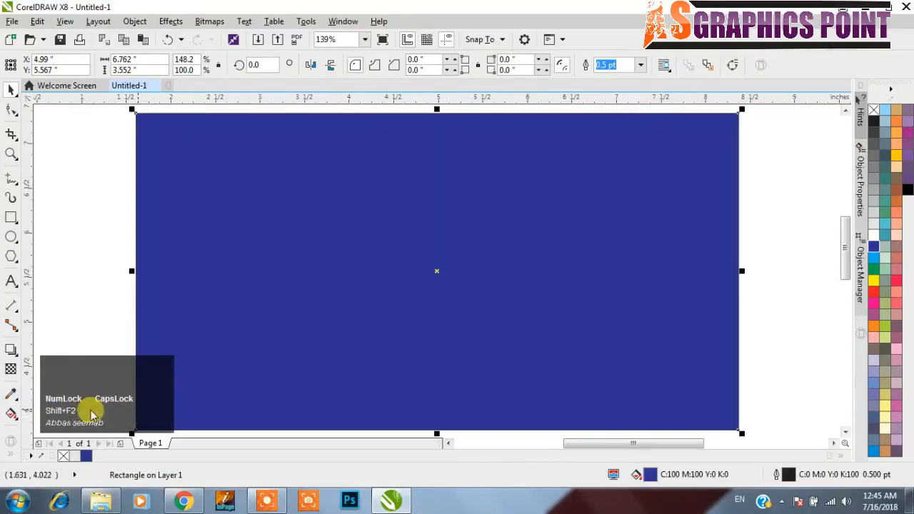
Deselect the blue rectangle and zoom the view out and back in to 150%.
click(318, 261)
click(762, 214)
click(717, 226)
click(755, 211)
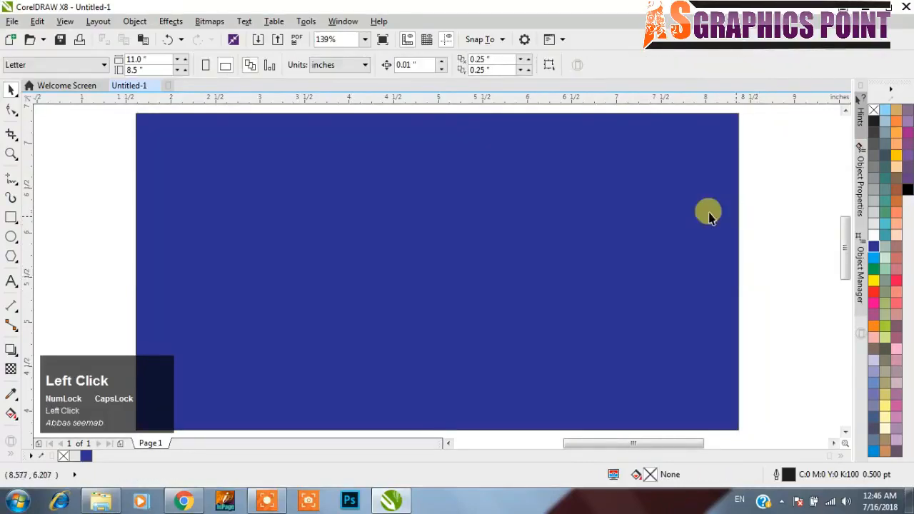
scroll(696, 212, down, 3)
scroll(696, 212, up, 2)
scroll(696, 212, down, 1)
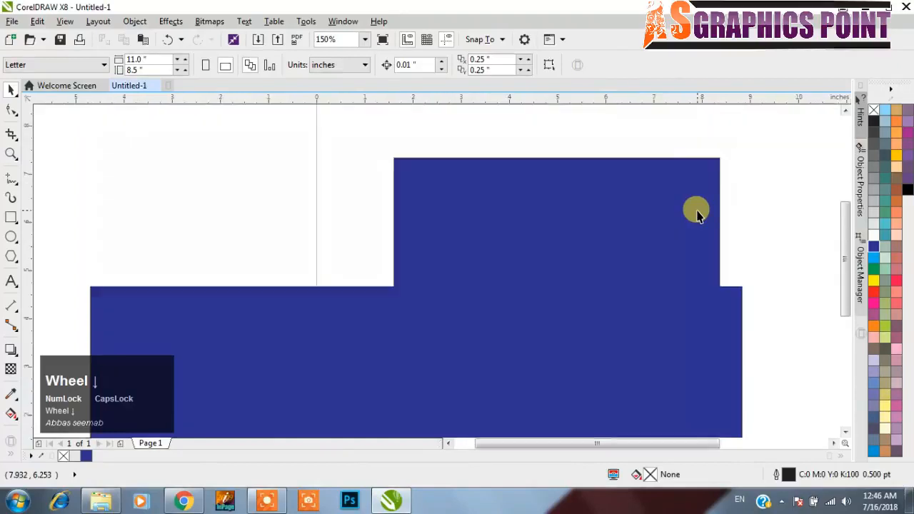
scroll(696, 212, up, 1)
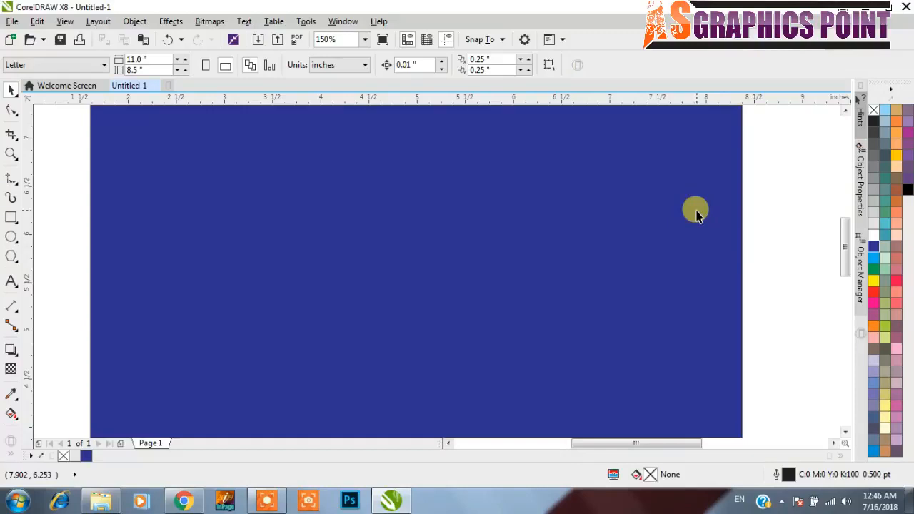
Zoom the drawing view out repeatedly until the zoom level reaches 1%.
key(F3)
key(F3)
key(F3)
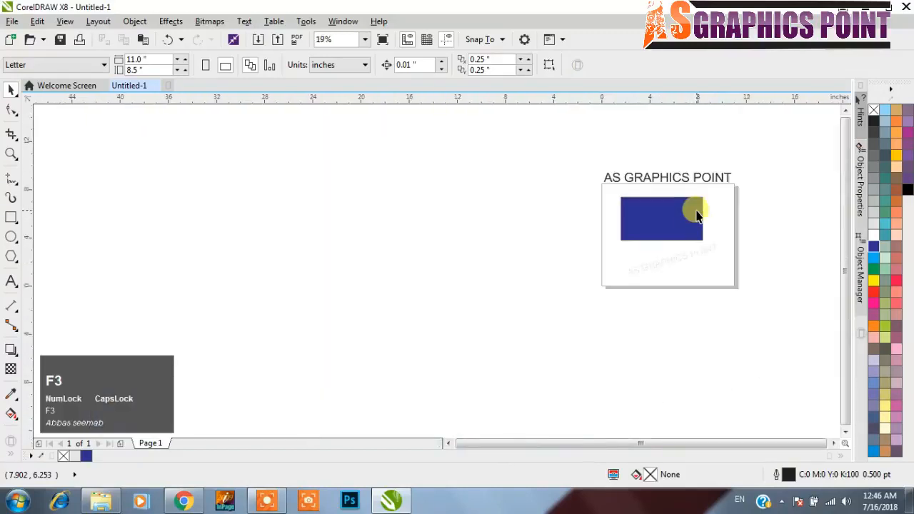
key(F3)
key(F3)
key(F3)
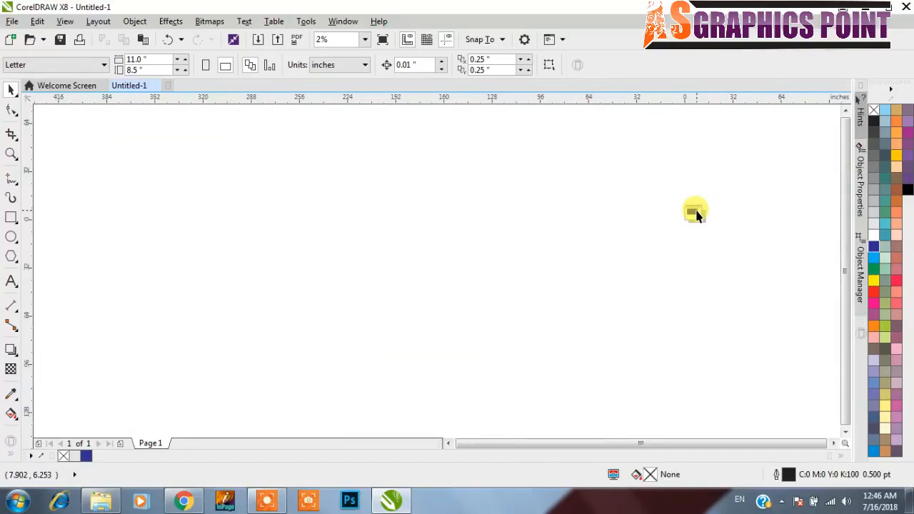
key(F3)
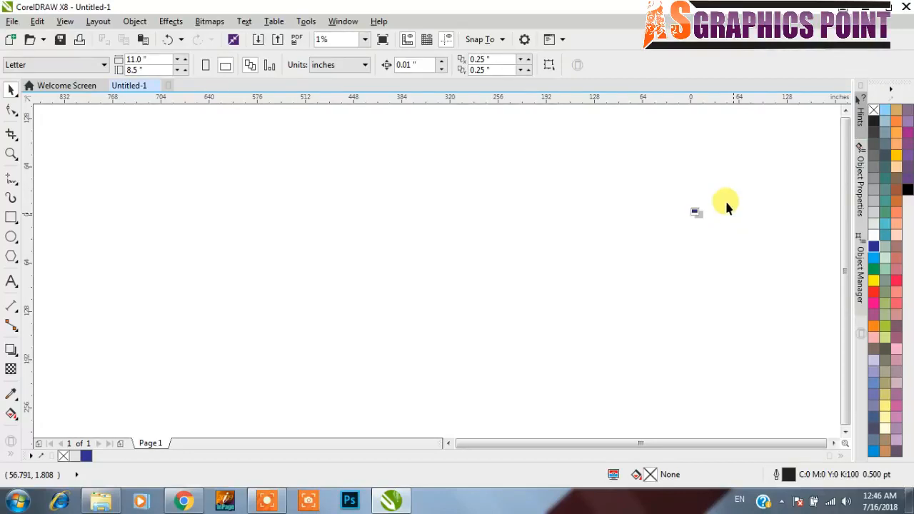
Zoom in with one-shot zoom by framing the tiny page, and again by framing the blue rectangle.
key(F2)
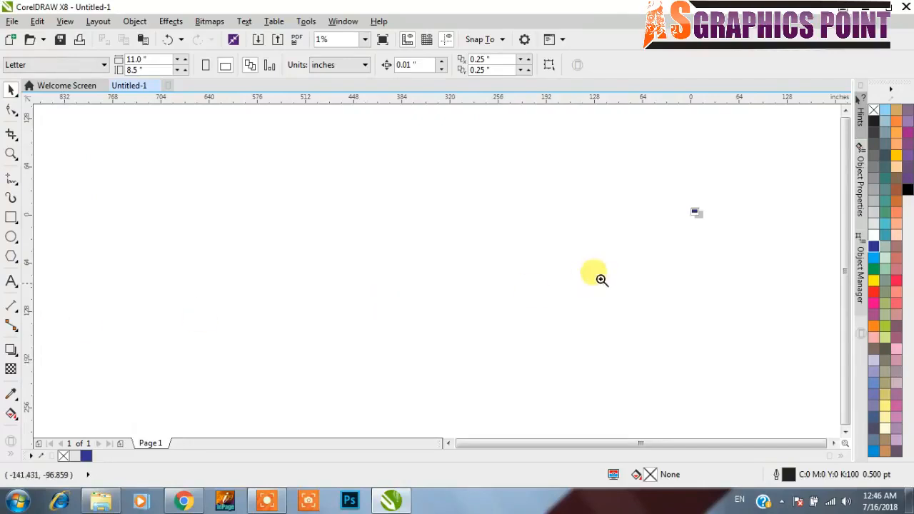
drag(690, 206, 700, 215)
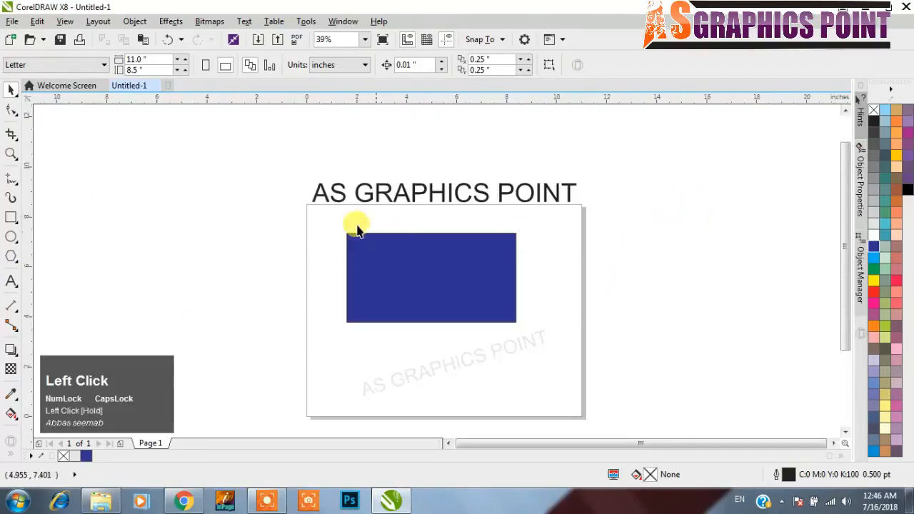
key(F2)
drag(336, 219, 553, 342)
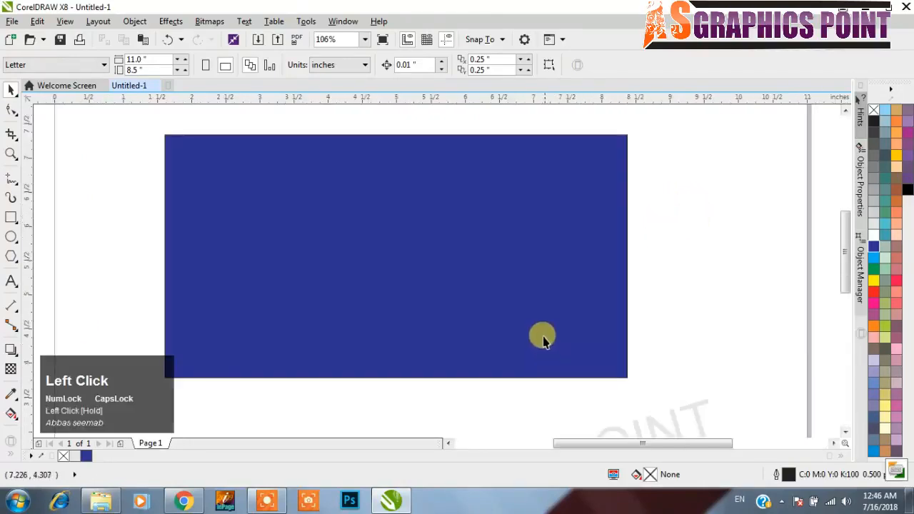
Scatter seven copies of the blue rectangle around the outside of the page.
scroll(597, 258, down, 5)
drag(575, 239, 787, 182)
right_click(233, 184)
right_click(238, 303)
right_click(730, 339)
right_click(787, 181)
drag(604, 333, 383, 151)
right_click(513, 371)
right_click(424, 215)
right_click(383, 151)
Enlarge the blue rectangle on the page to about 9.46 by 4.97 inches.
click(578, 222)
key(F2)
click(573, 233)
drag(572, 233, 619, 254)
click(559, 147)
click(548, 302)
drag(647, 169, 720, 134)
drag(627, 200, 647, 204)
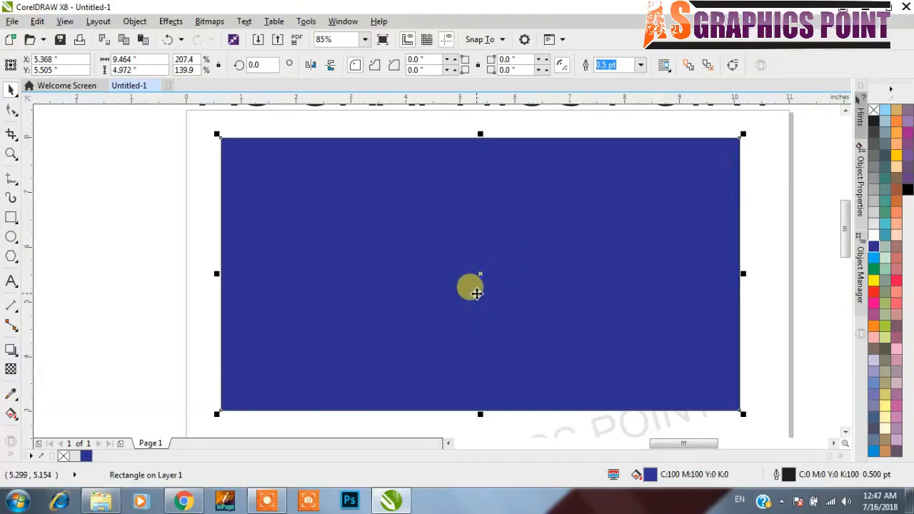
Zoom the view out to 5% and zoom back in by framing the page and its blue rectangle.
key(F3)
key(F3)
key(F3)
key(F3)
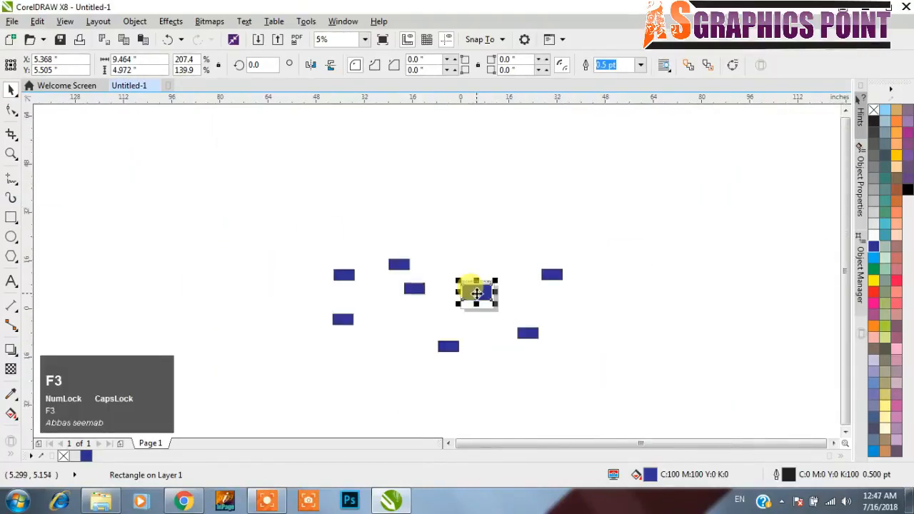
drag(457, 283, 498, 309)
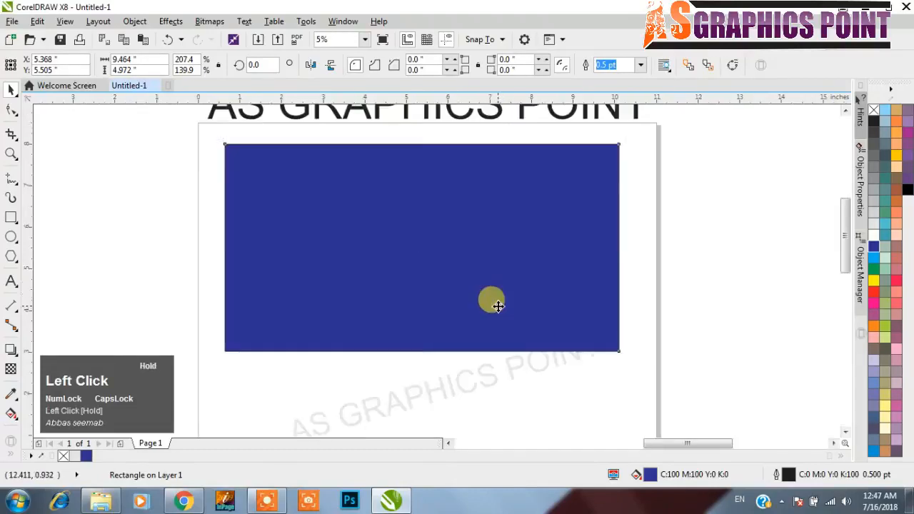
drag(213, 132, 635, 365)
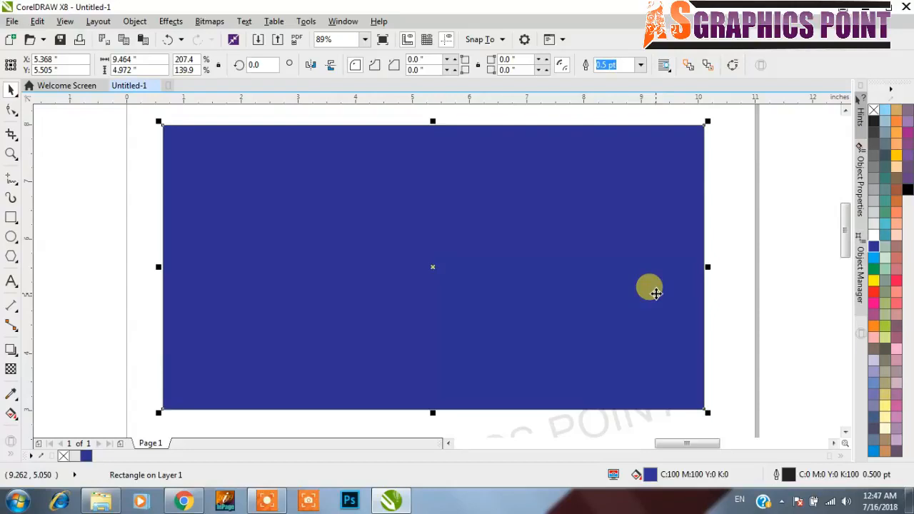
Fit all objects in view and move the upper-right blue copy far away from the page, to about X 133, Y -25.6 inches.
key(F4)
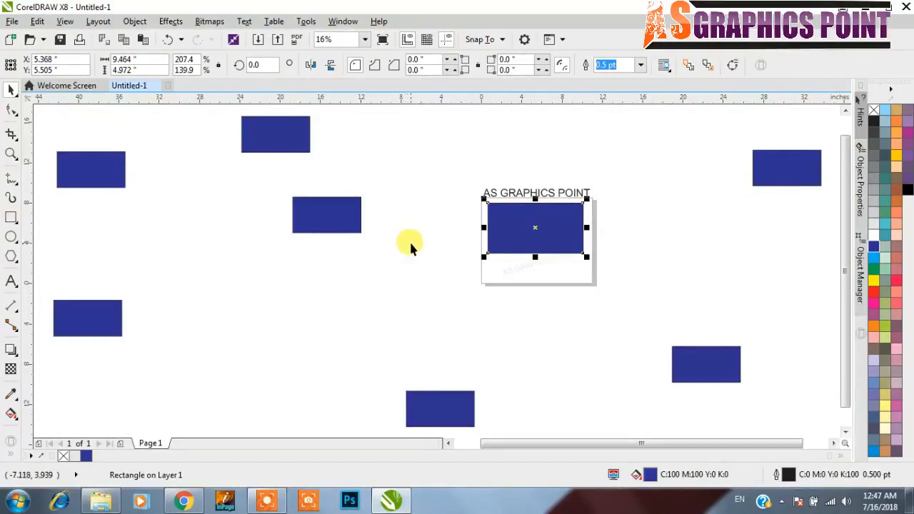
scroll(408, 241, down, 2)
drag(503, 225, 762, 317)
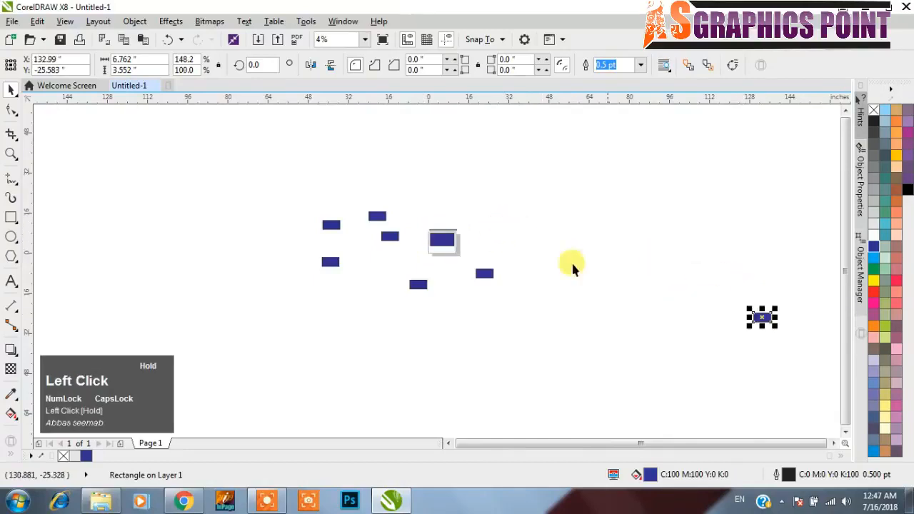
Frame the page and its surrounding rectangles with one-shot zoom, and zoom back to all objects.
key(F2)
drag(311, 194, 503, 315)
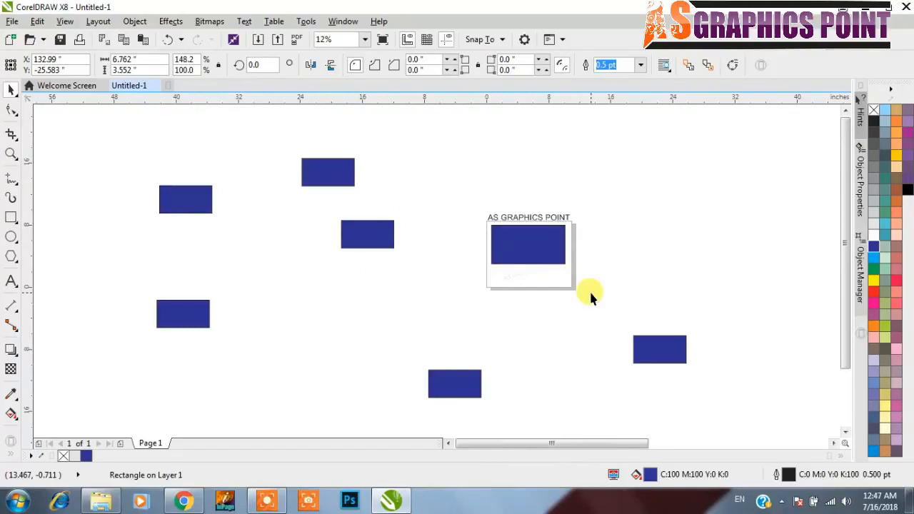
key(F4)
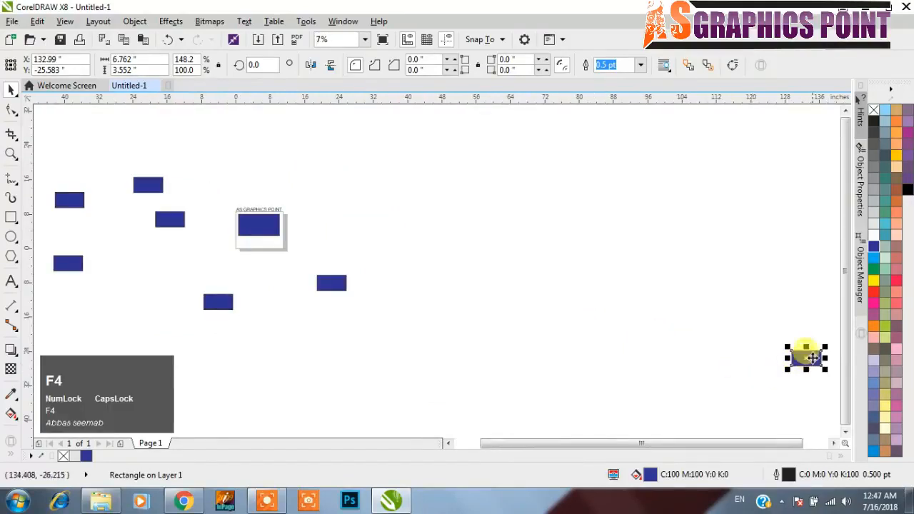
Move the far-off blue rectangle back near the page and bring an upper copy closer, refitting the view to all objects.
click(806, 344)
click(800, 350)
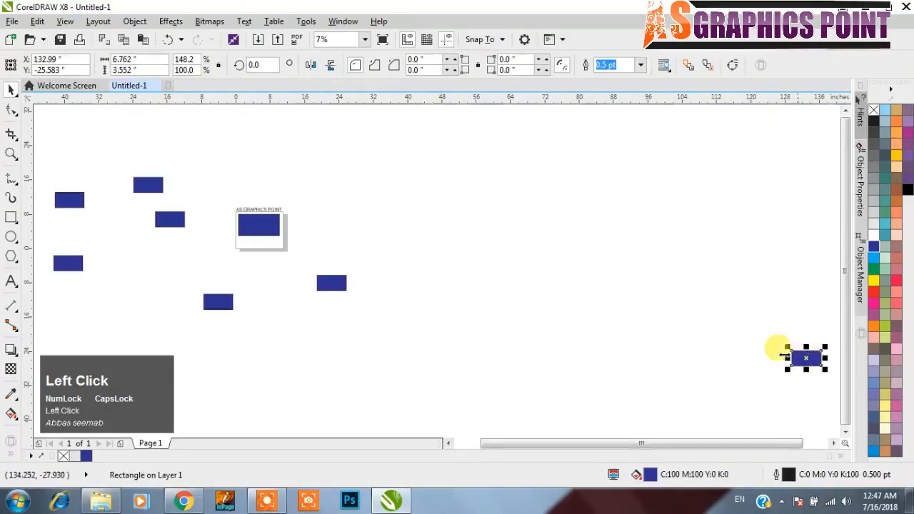
click(781, 319)
drag(807, 367, 514, 328)
key(F4)
drag(314, 147, 419, 244)
Frame the rectangles around the page with one-shot zoom and fit all objects in view again.
key(F2)
drag(361, 183, 622, 322)
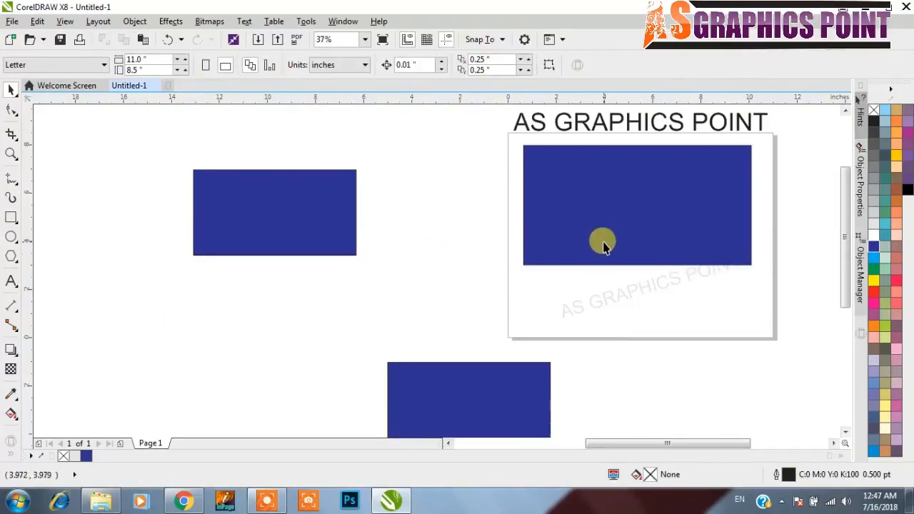
key(F4)
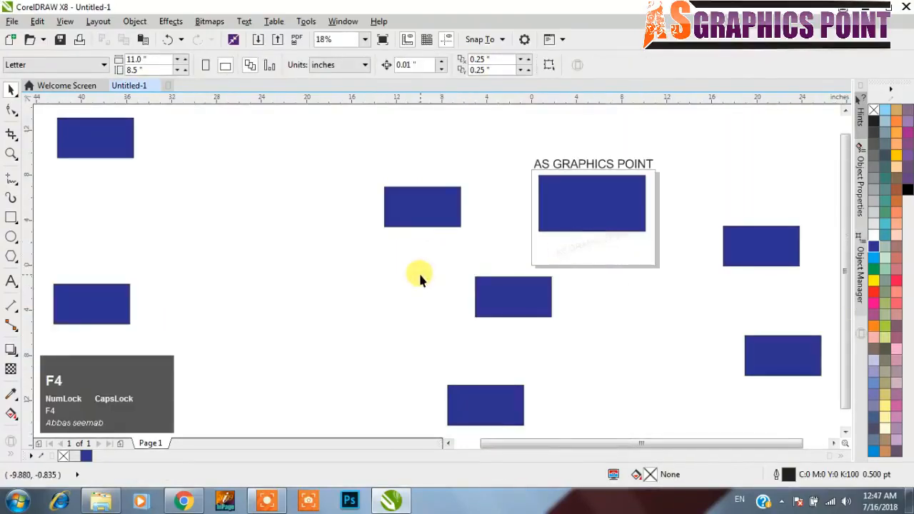
Move the outlying blue copies on both sides and below closer around the page.
click(122, 294)
shift+click(93, 136)
drag(113, 125, 441, 141)
drag(490, 378, 613, 328)
drag(744, 257, 669, 298)
drag(768, 355, 703, 240)
click(740, 300)
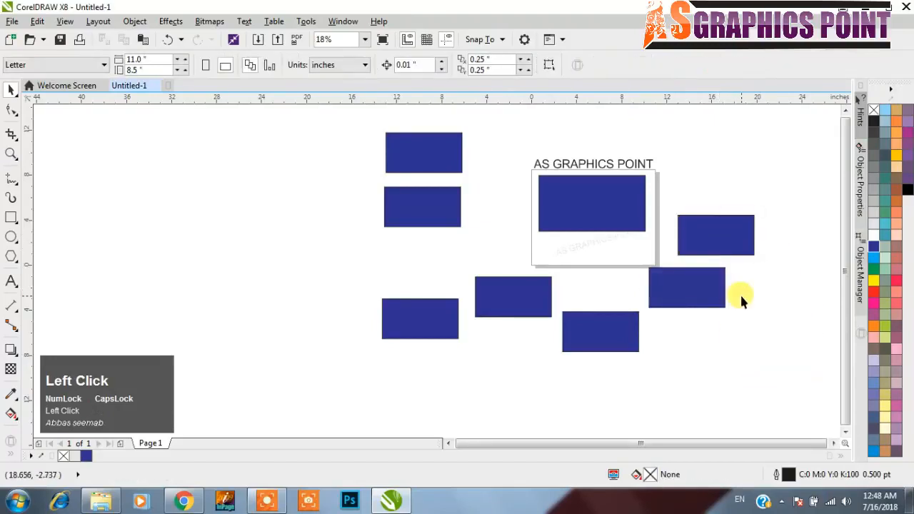
Delete all the blue rectangle copies around the page and zoom to the remaining objects.
drag(756, 348, 433, 252)
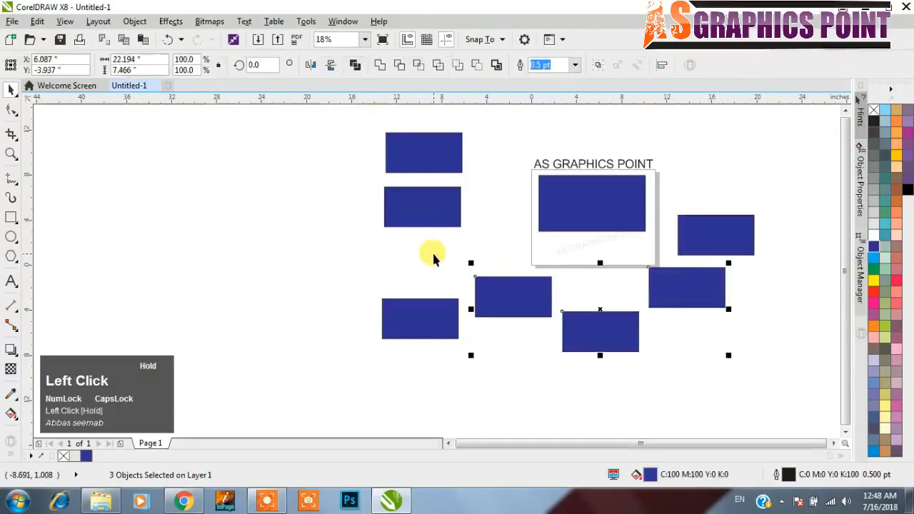
key(Delete)
click(412, 314)
key(Delete)
click(423, 197)
key(Delete)
drag(418, 160, 723, 236)
key(Delete)
click(692, 238)
key(F4)
Shift the large blue rectangle slightly down on the page and delete it.
click(571, 231)
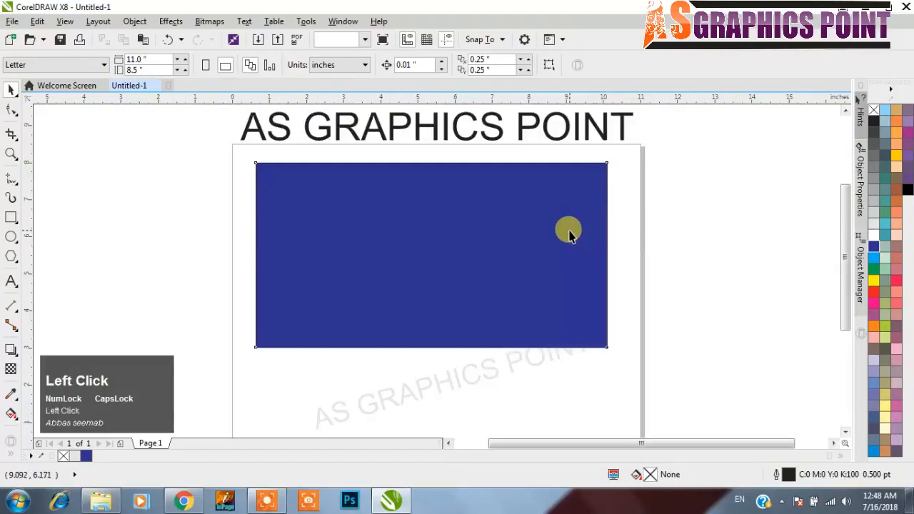
drag(586, 229, 590, 242)
click(660, 232)
click(551, 215)
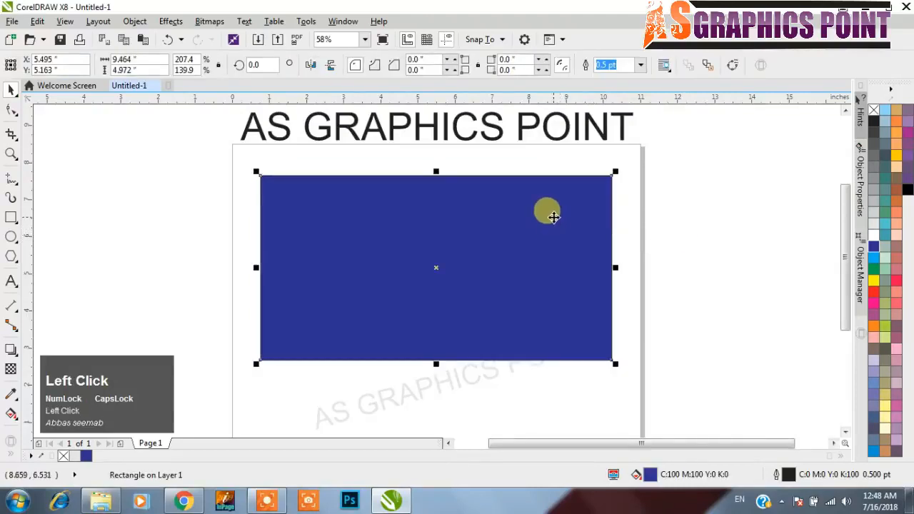
key(Delete)
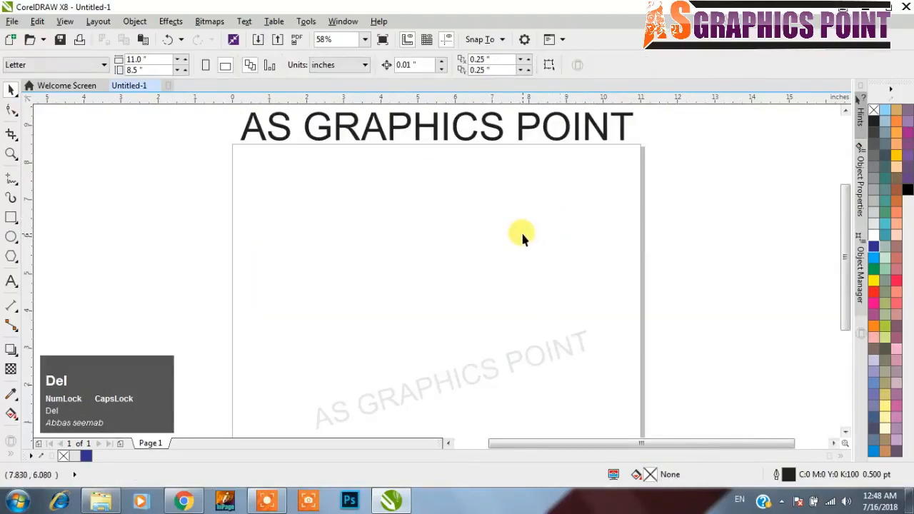
Try to select the blank page by framing it, and open and dismiss its context menu.
scroll(521, 232, down, 1)
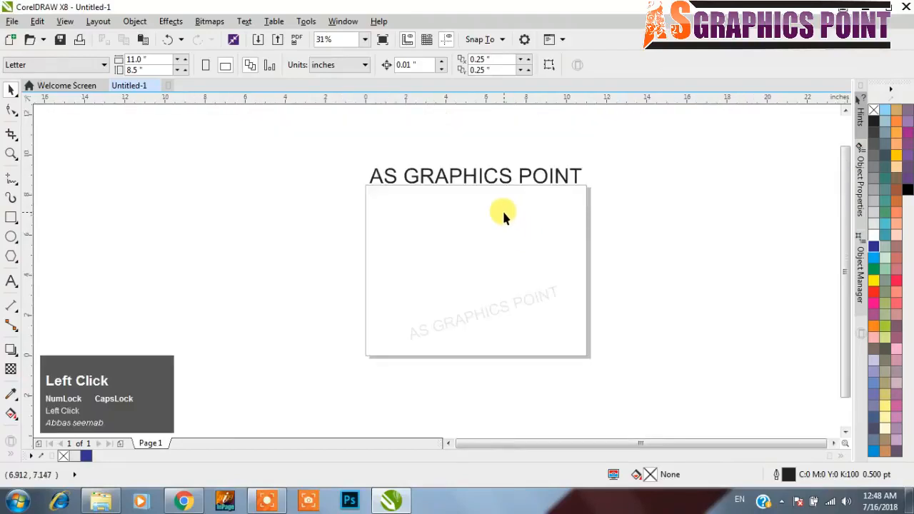
drag(363, 187, 585, 359)
right_click(405, 228)
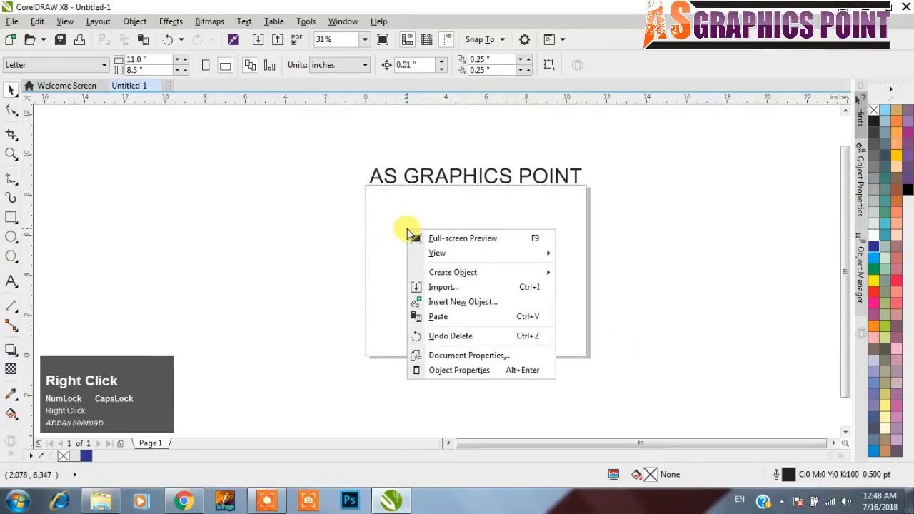
click(339, 241)
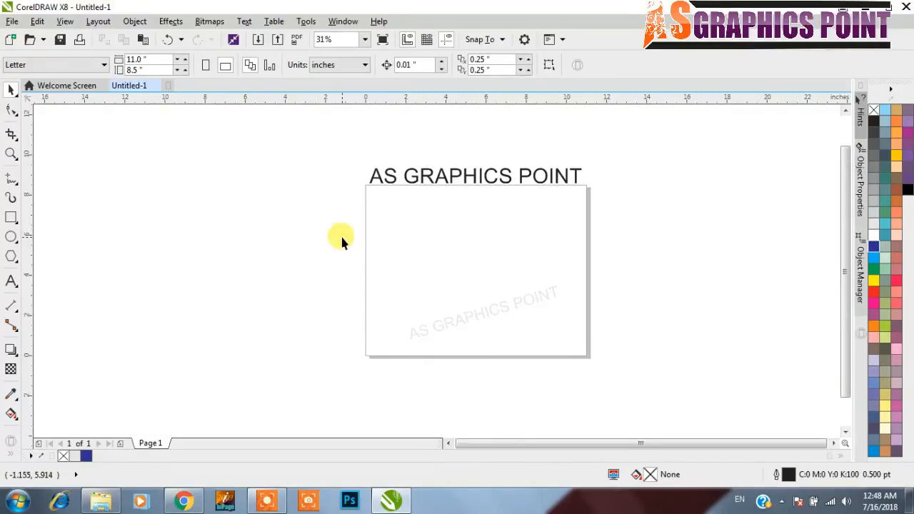
Zoom in on the blank page by framing it with the Zoom tool, return to the Pick tool and zoom out to 16%.
click(436, 222)
scroll(435, 220, up, 2)
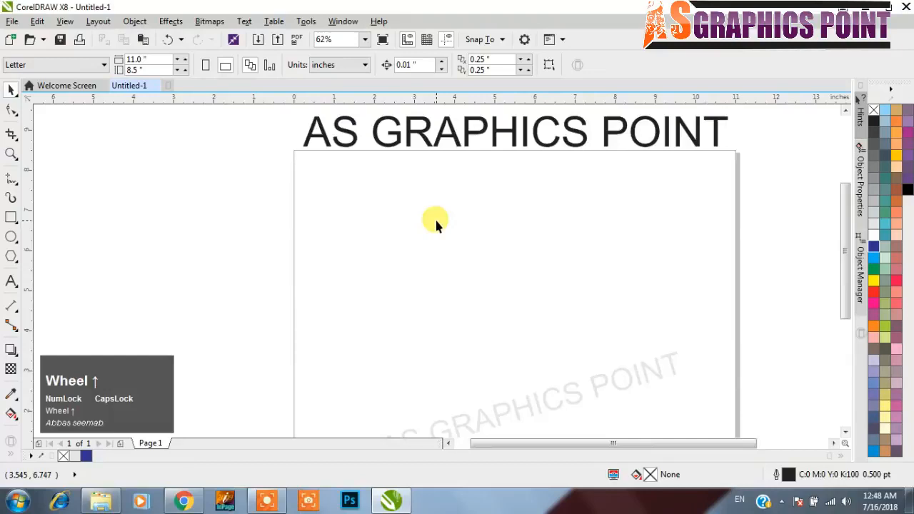
scroll(434, 220, down, 2)
click(12, 155)
drag(357, 185, 593, 348)
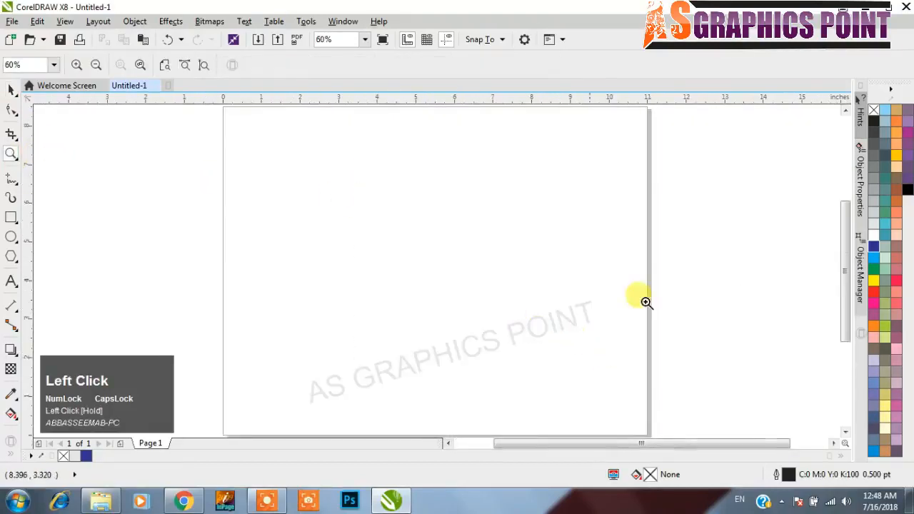
scroll(490, 190, down, 2)
key(ctrl+space)
scroll(506, 209, down, 1)
scroll(506, 209, up, 1)
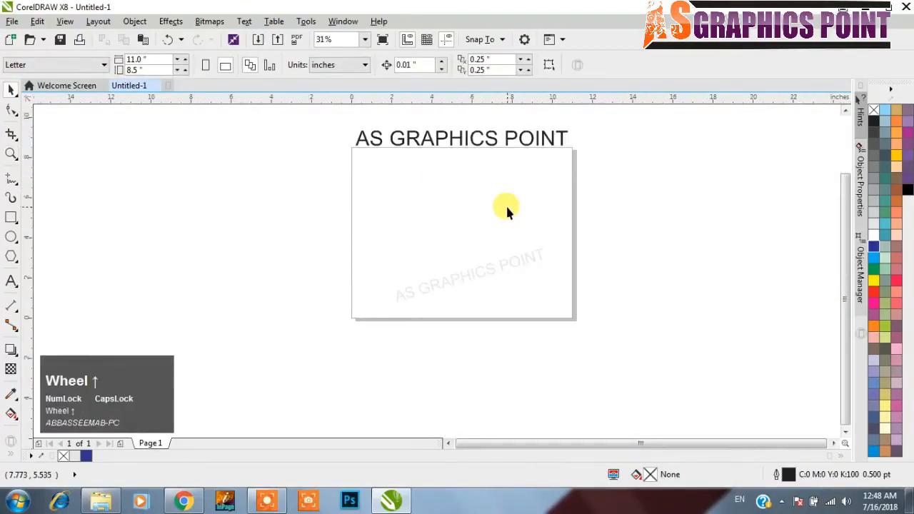
scroll(507, 209, down, 1)
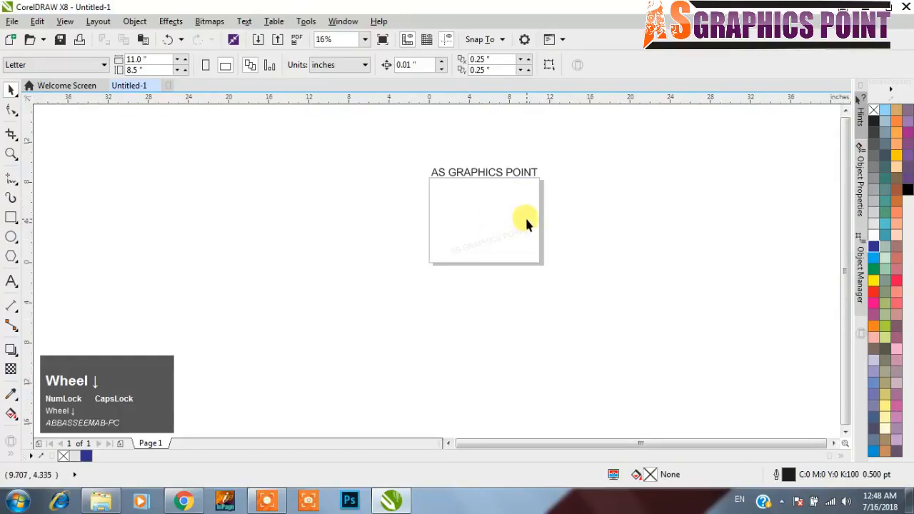
Create a page-sized 11 by 8.5 inch rectangle with the Rectangle tool and zoom to all objects.
double_click(10, 220)
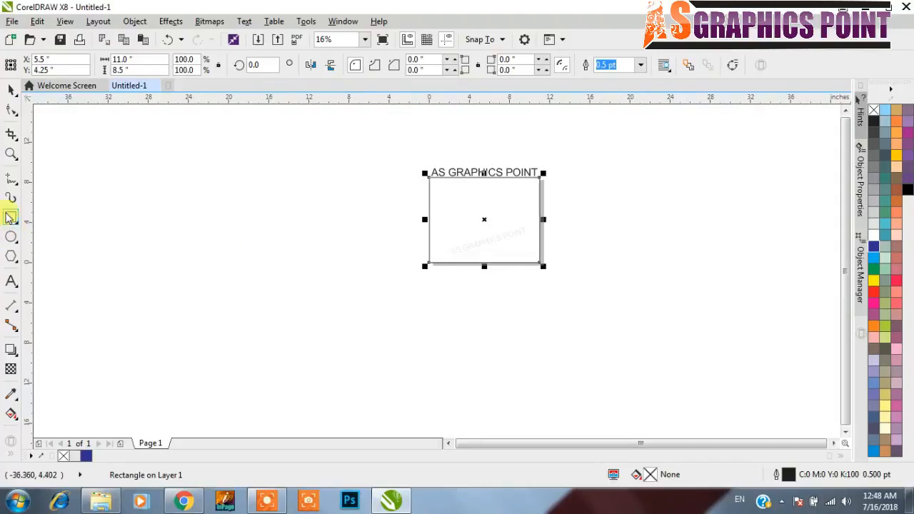
click(10, 218)
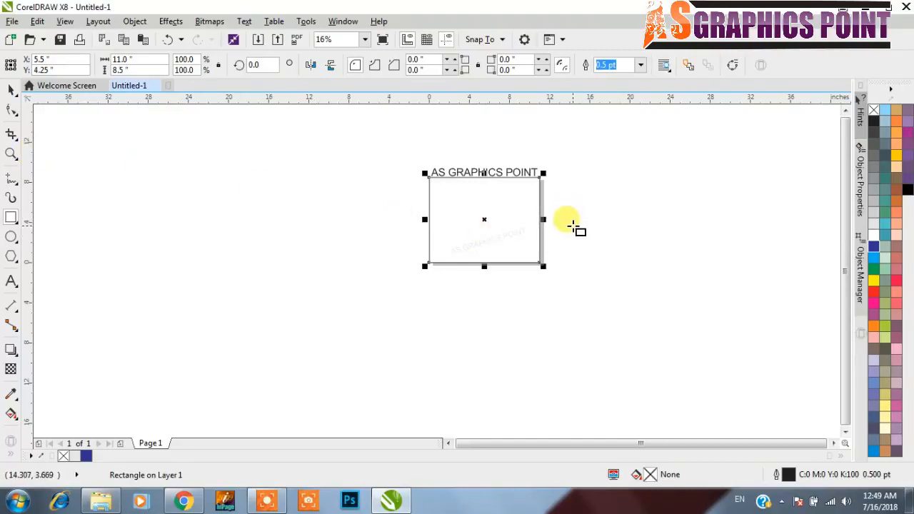
key(F4)
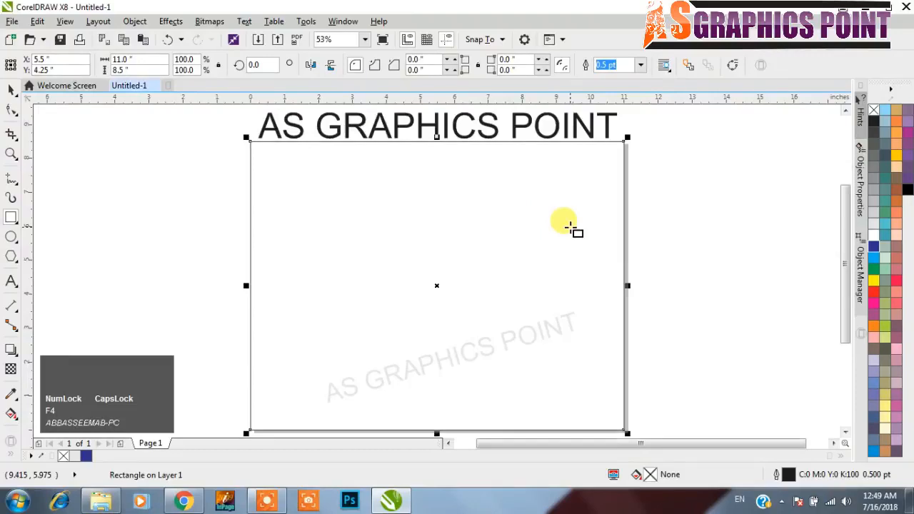
Select the page-sized rectangle, delete it, undo the deletion and delete it again.
key(space)
click(628, 235)
click(623, 225)
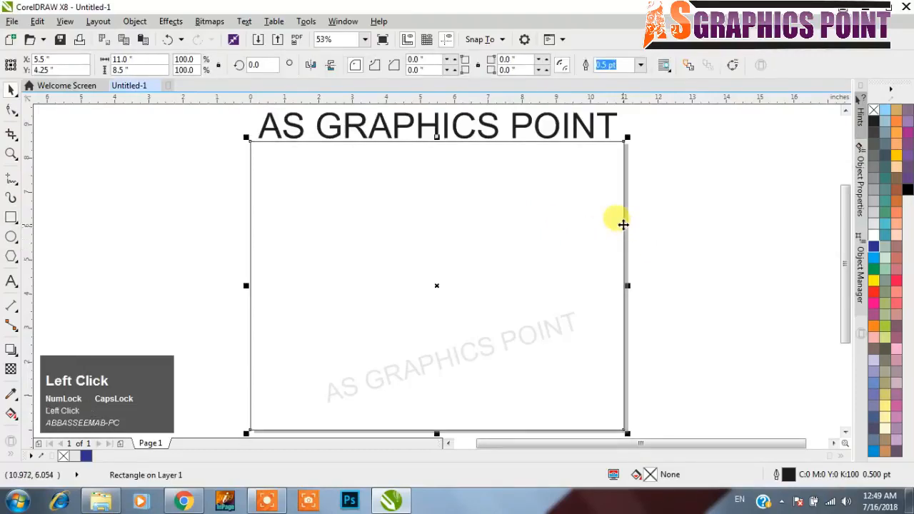
key(Delete)
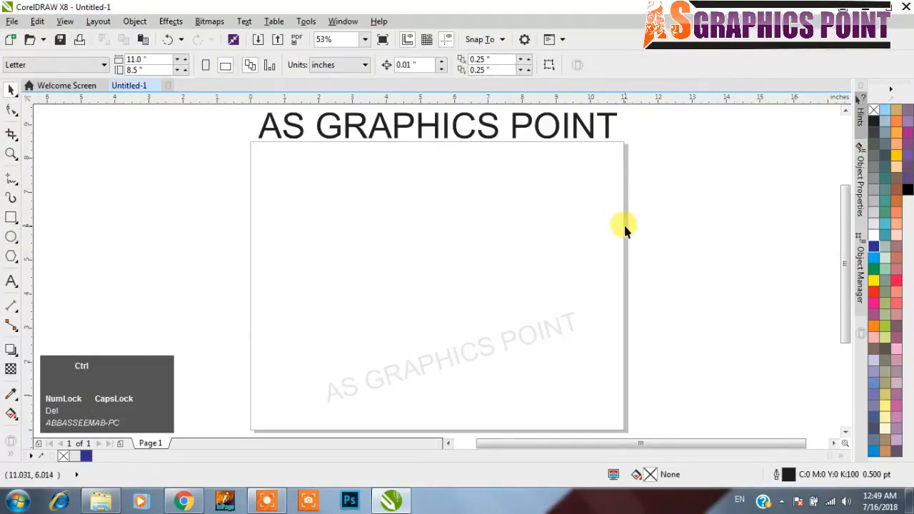
key(ctrl+z)
key(Delete)
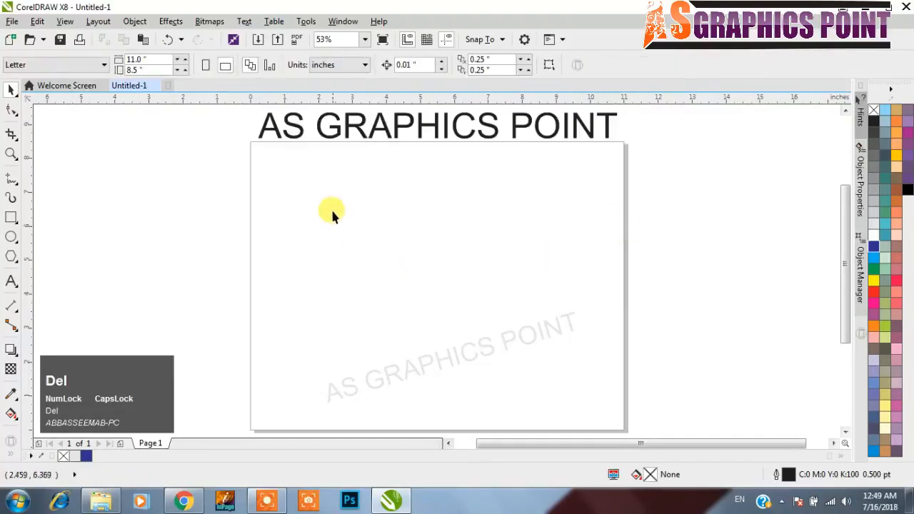
Draw a rectangle about 6.54 by 4.95 inches in the middle of the page and switch to the Pick tool.
click(57, 194)
click(12, 217)
drag(335, 193, 557, 360)
key(ctrl+space)
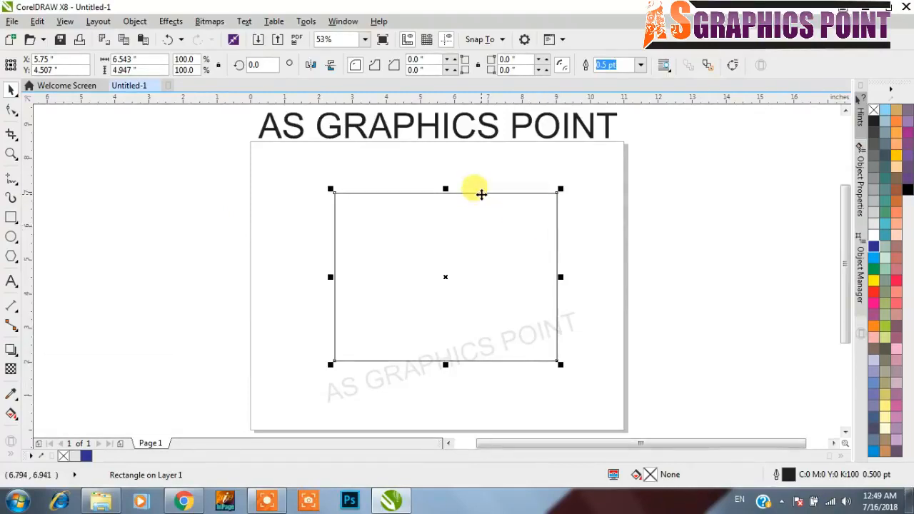
Move the unfilled rectangle around on the page and delete it.
drag(481, 194, 418, 229)
drag(494, 285, 551, 254)
key(Delete)
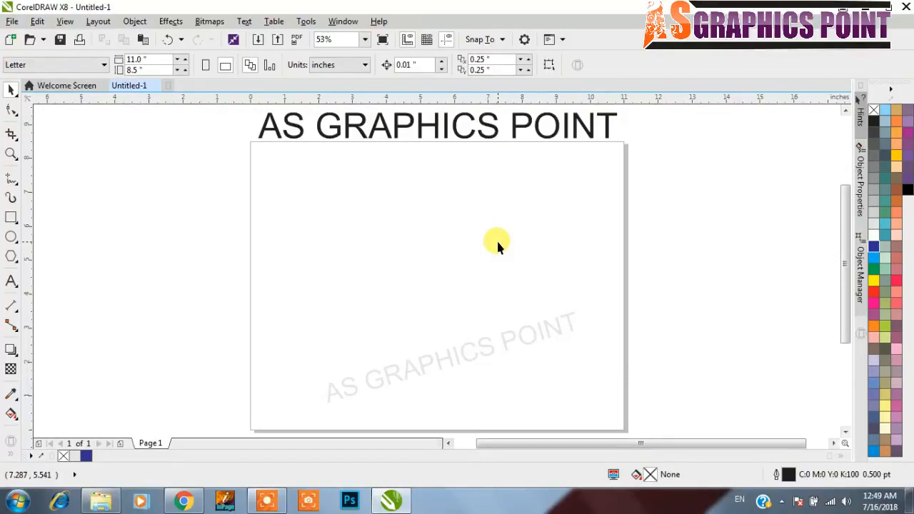
scroll(579, 328, up, 1)
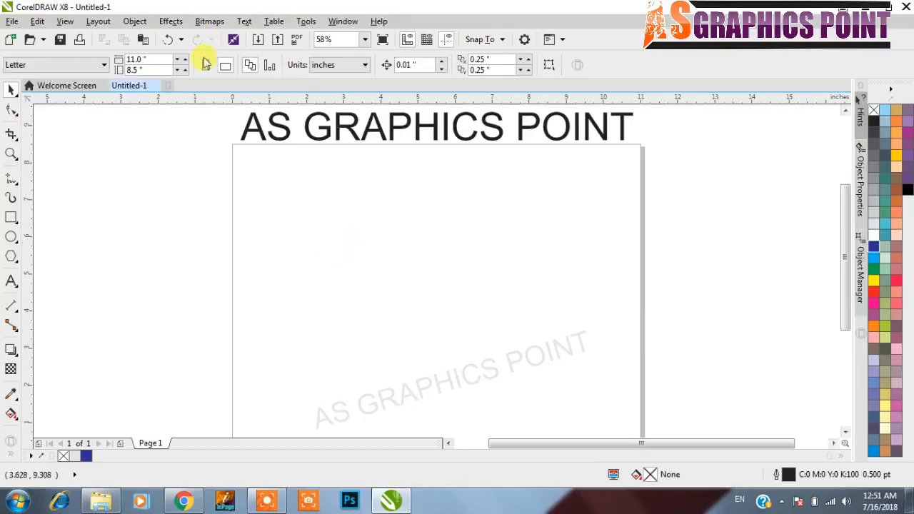
Activate the Zoom tool, frame-zoom into the letter A at the start of the heading and zoom back out.
right_click(12, 161)
click(11, 164)
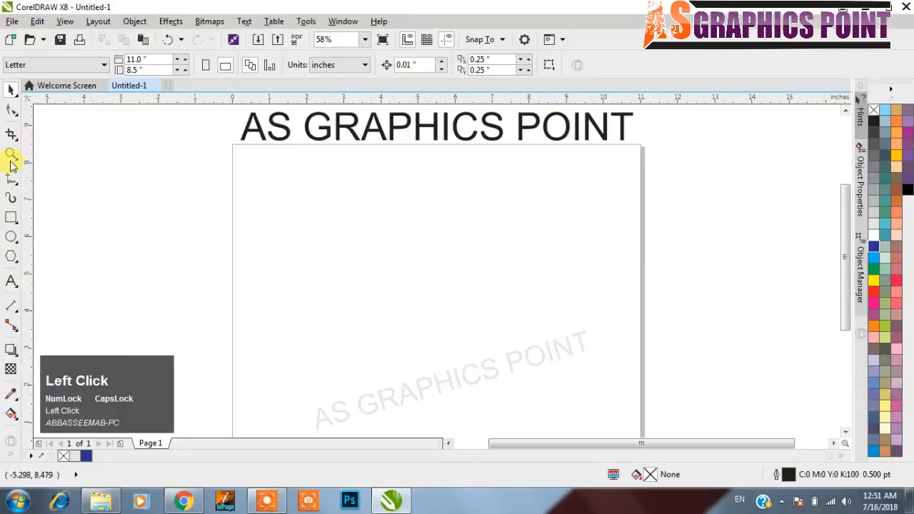
right_click(14, 158)
click(41, 139)
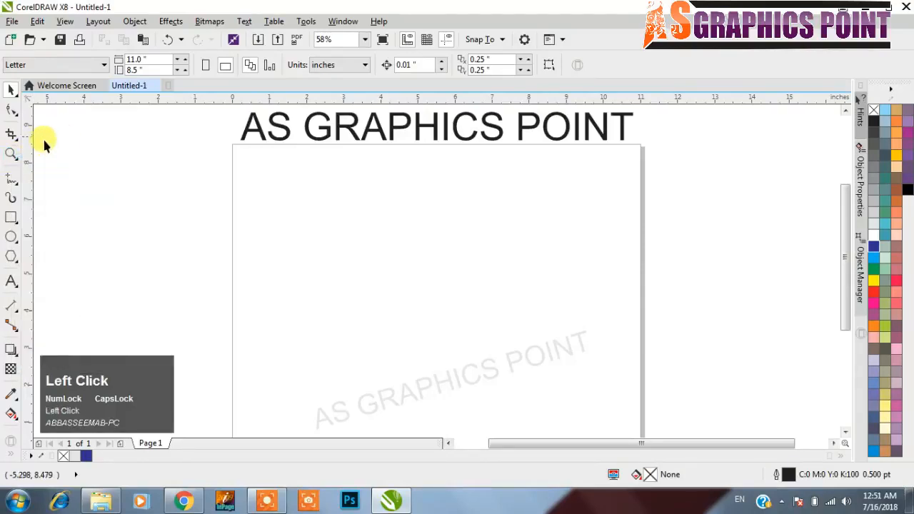
click(10, 155)
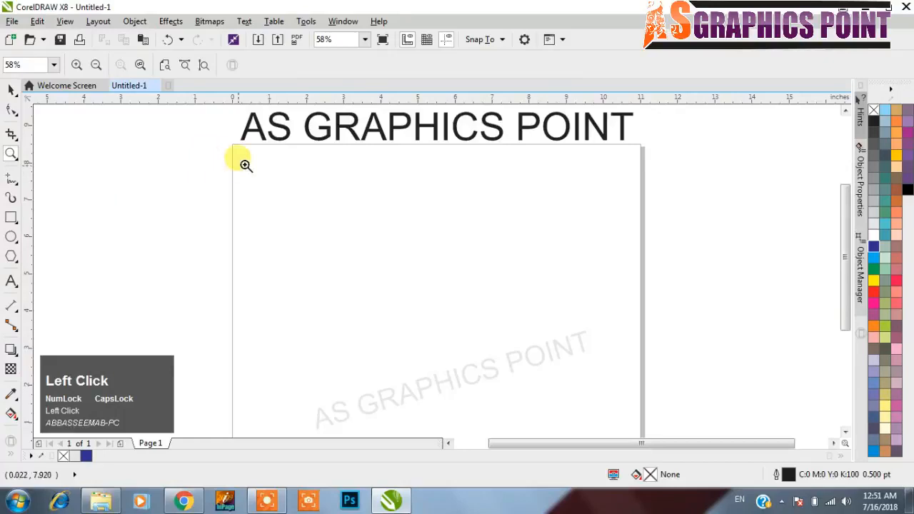
drag(233, 110, 274, 147)
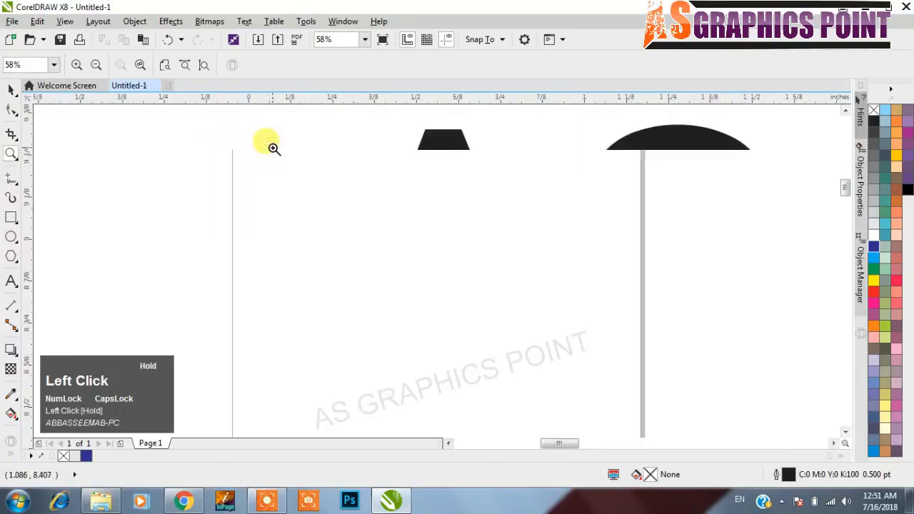
drag(365, 251, 510, 317)
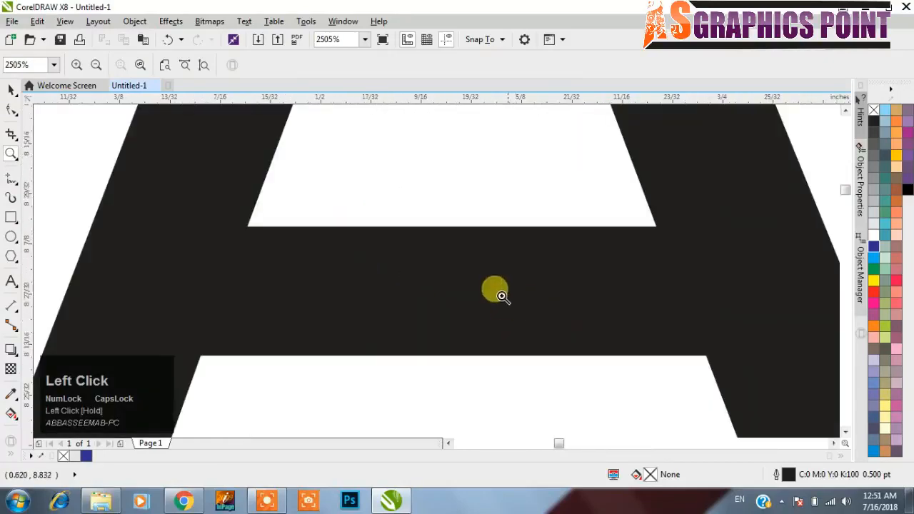
scroll(458, 260, down, 1)
scroll(458, 259, down, 6)
Frame-zoom into further parts of the heading, including POINT and the opening AS, zooming back out after each.
drag(546, 233, 574, 279)
drag(516, 189, 616, 320)
scroll(616, 319, down, 3)
drag(667, 265, 709, 343)
drag(693, 140, 750, 320)
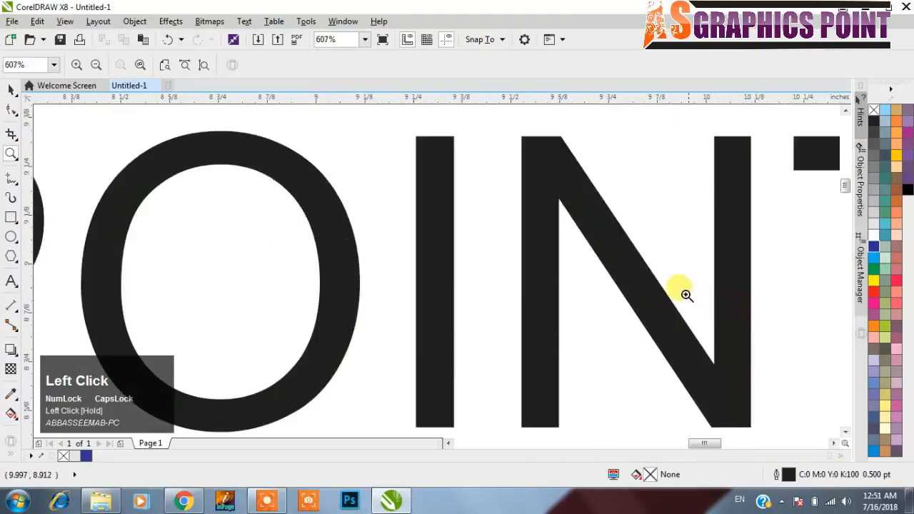
scroll(682, 295, down, 5)
drag(671, 272, 698, 300)
scroll(693, 235, down, 4)
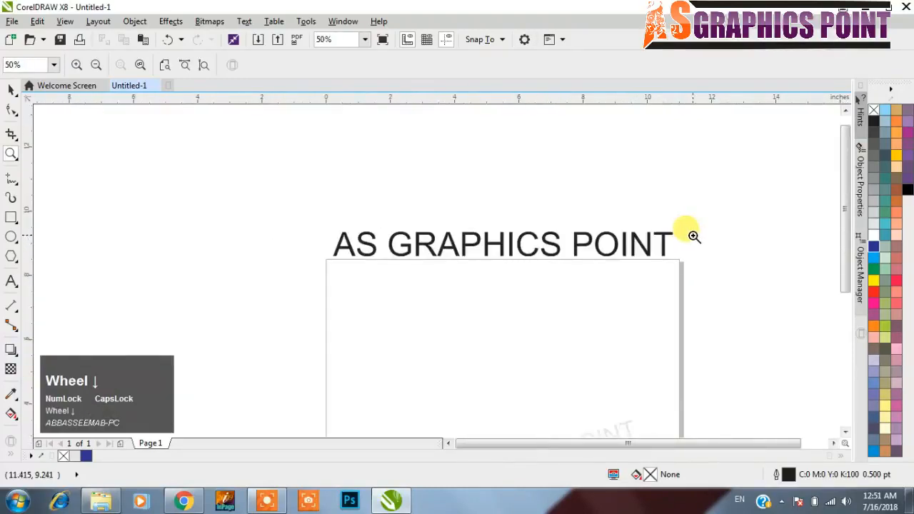
drag(314, 218, 361, 269)
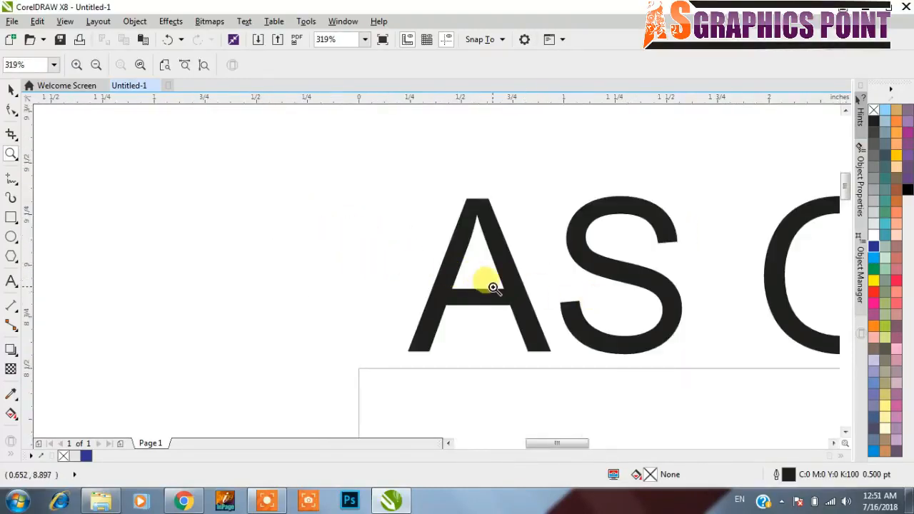
scroll(410, 227, down, 1)
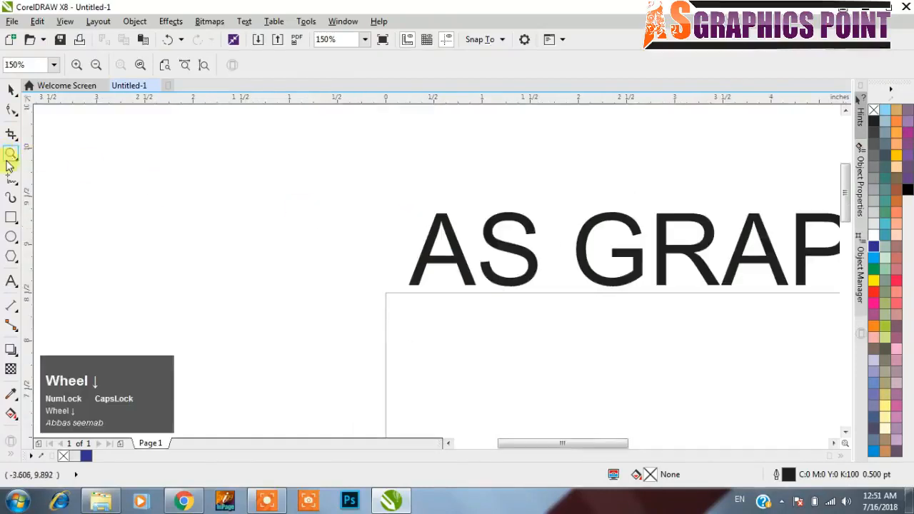
Create a page-sized 11 by 8.5 inch rectangle, zoom to all objects and delete the rectangle.
double_click(16, 219)
key(F4)
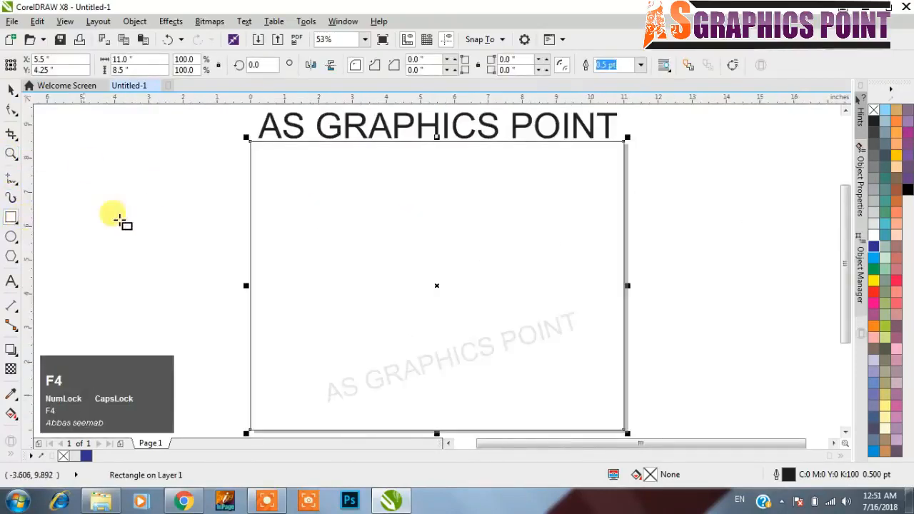
key(space)
key(Delete)
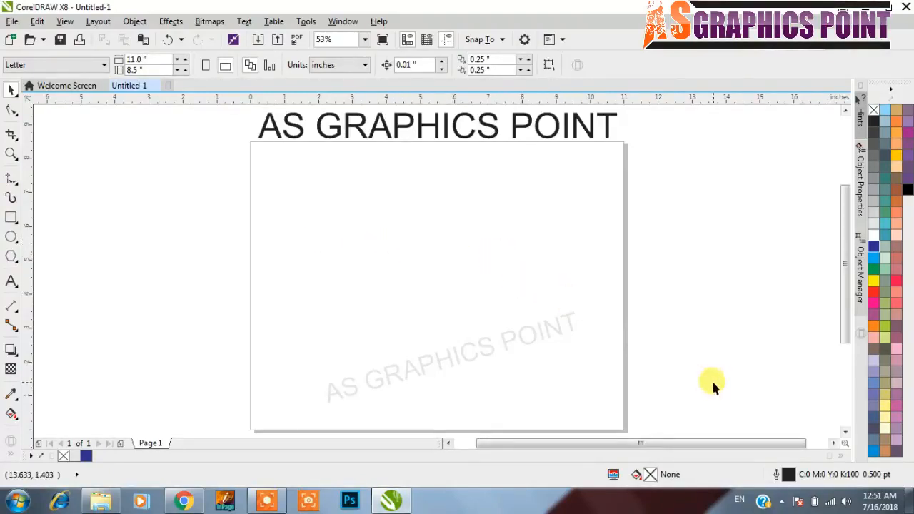
Draw a rectangle about 0.95 by 0.81 inches near the page's upper-left corner and fill it cyan.
click(11, 218)
mouse_move(266, 171)
mouse_down()
mouse_move(307, 206)
mouse_move(288, 310)
mouse_move(405, 329)
mouse_move(414, 245)
mouse_move(524, 212)
mouse_move(551, 300)
mouse_up()
key(ctrl+space)
click(872, 261)
Scatter eleven copies of the small cyan rectangle across the page.
right_click(294, 247)
right_click(288, 310)
right_click(414, 245)
right_click(524, 212)
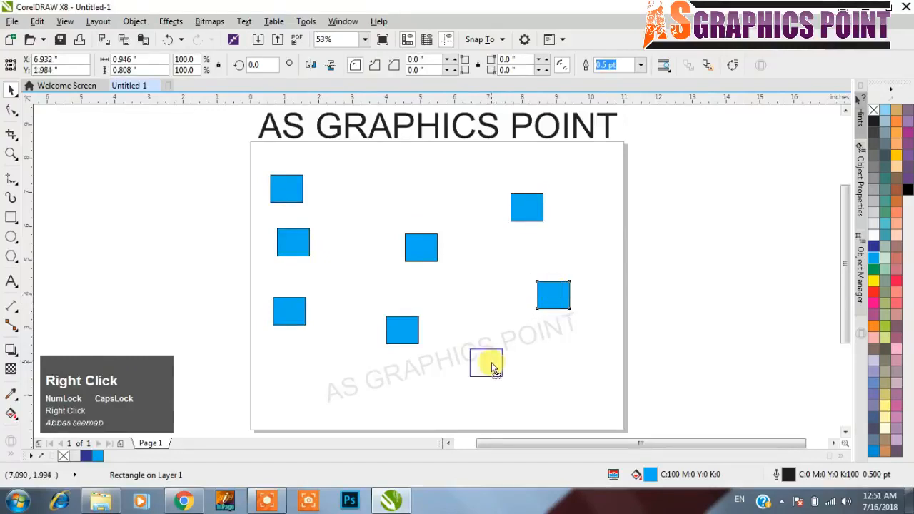
drag(485, 355, 539, 320)
right_click(433, 182)
right_click(355, 187)
right_click(353, 249)
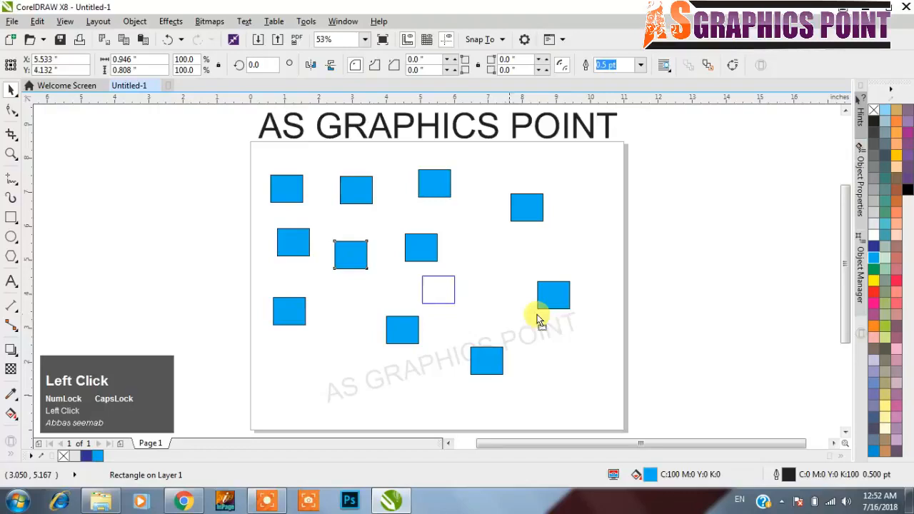
drag(494, 297, 467, 294)
right_click(467, 294)
Fill the rectangle left of the page centre green, the upper-right one black and the top-middle one light orange.
click(434, 251)
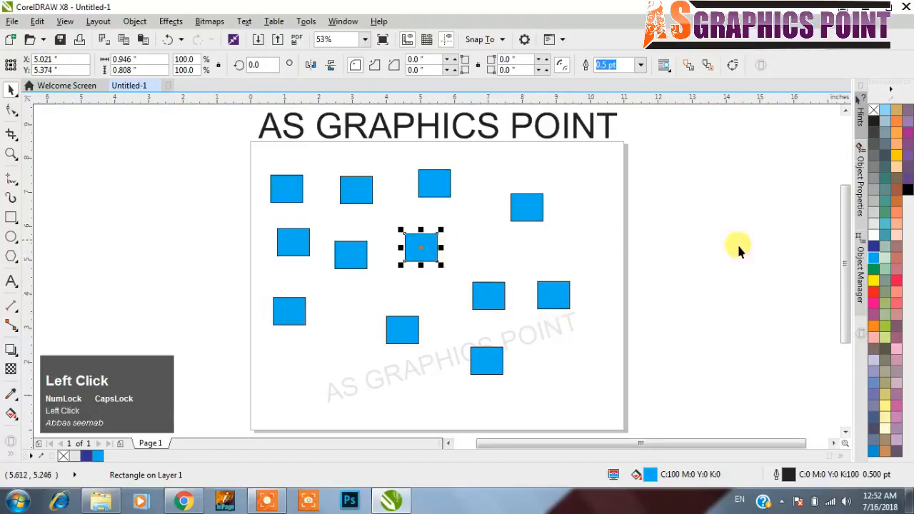
click(874, 268)
click(529, 206)
drag(907, 190, 527, 203)
click(434, 183)
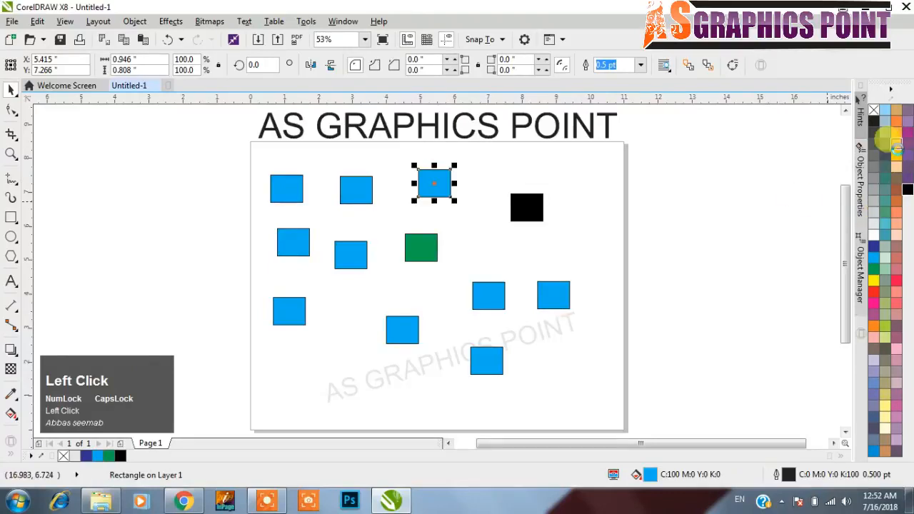
click(894, 144)
Fill the lower-right rectangle purple, its left neighbour red, the bottom one olive green and the lower-middle one pale pink.
click(548, 294)
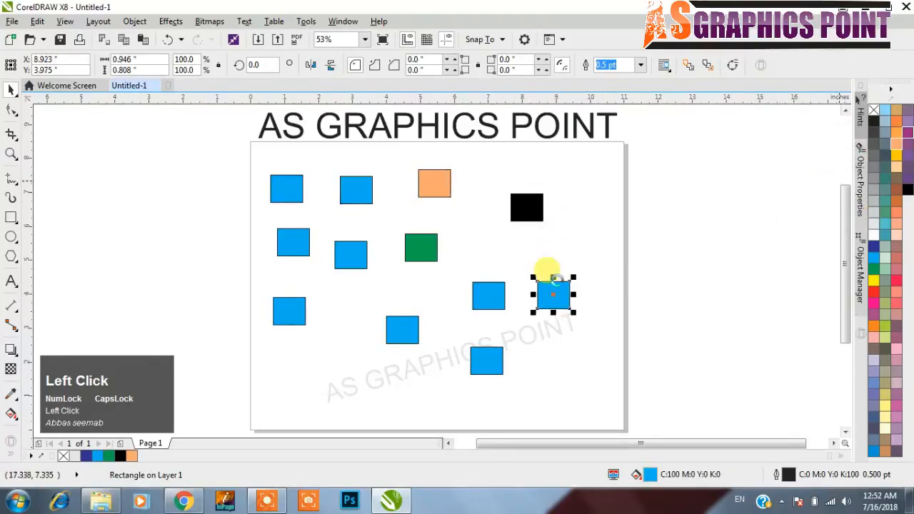
click(489, 293)
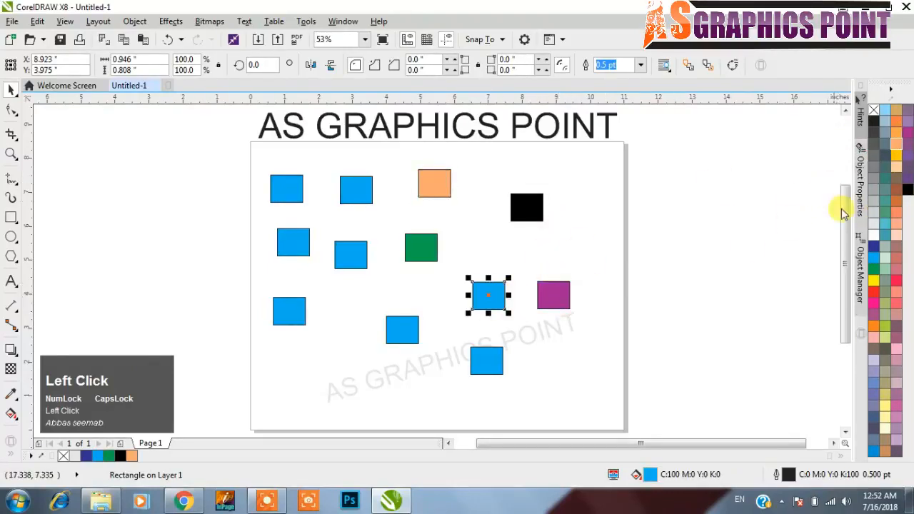
click(895, 285)
click(486, 361)
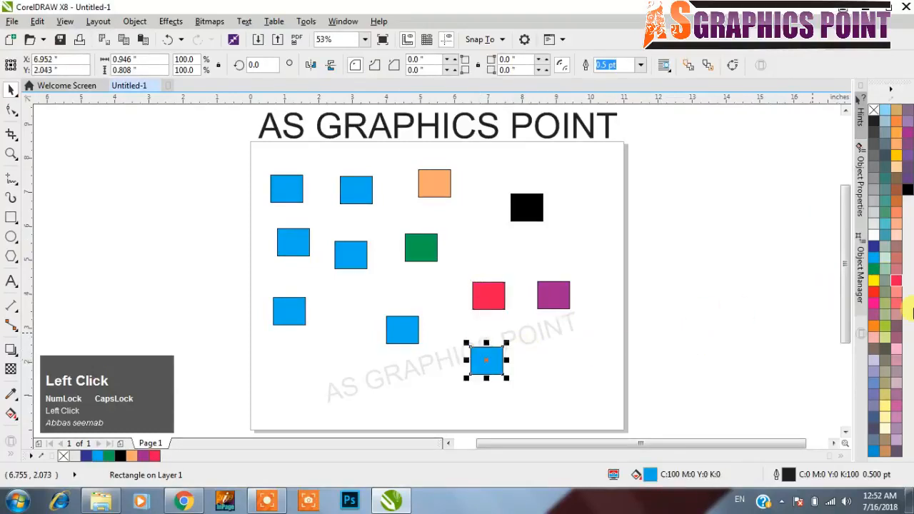
click(882, 329)
click(402, 328)
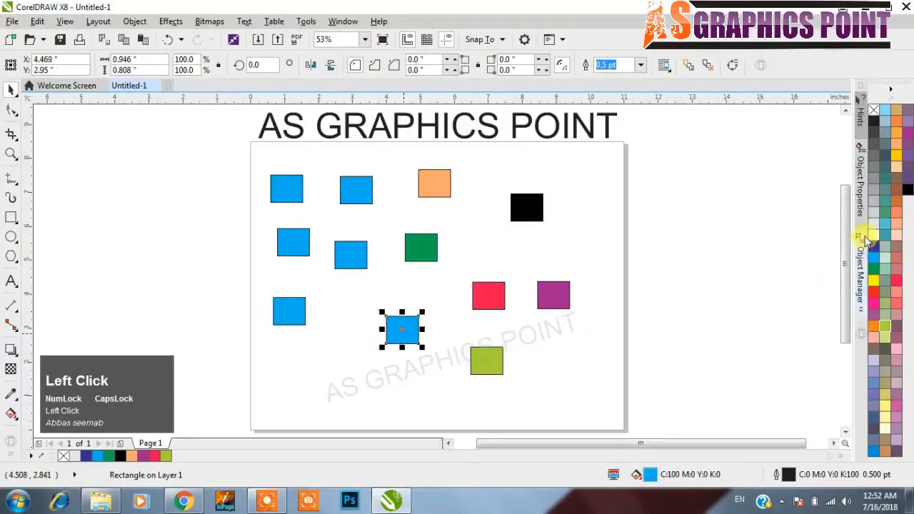
click(885, 244)
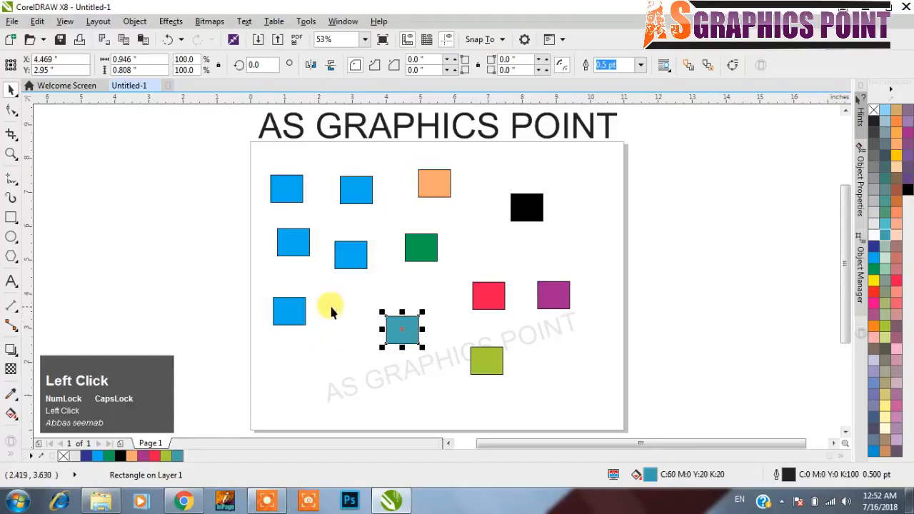
Fill the left column pink, dark grey and yellow from bottom to top, fill the second column's lower rectangle orange, and deselect.
click(285, 309)
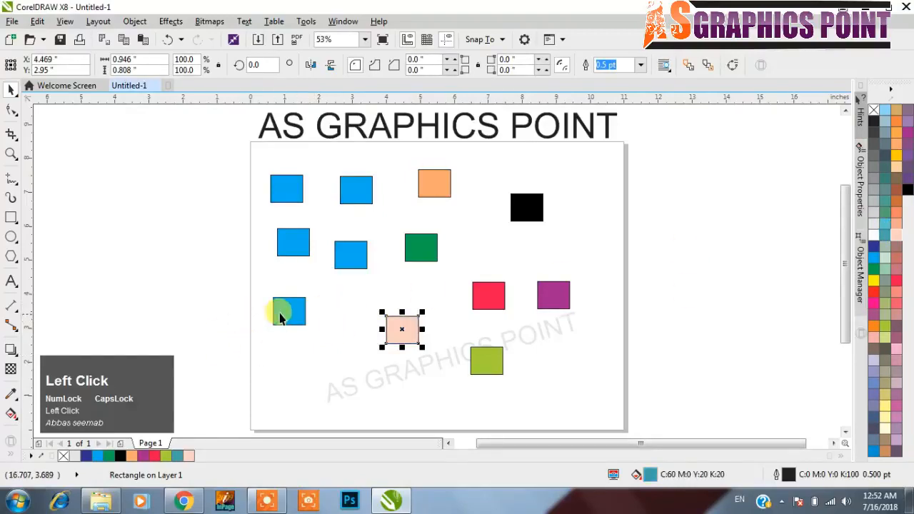
click(897, 405)
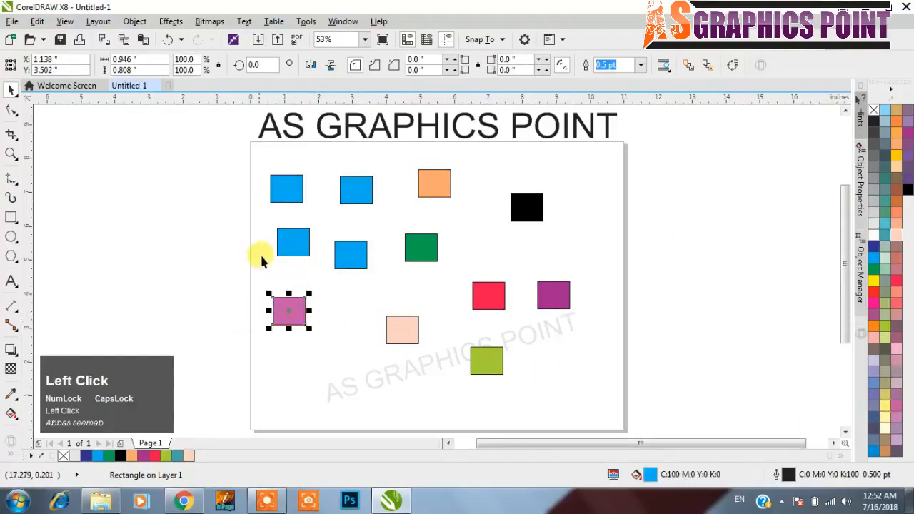
click(282, 241)
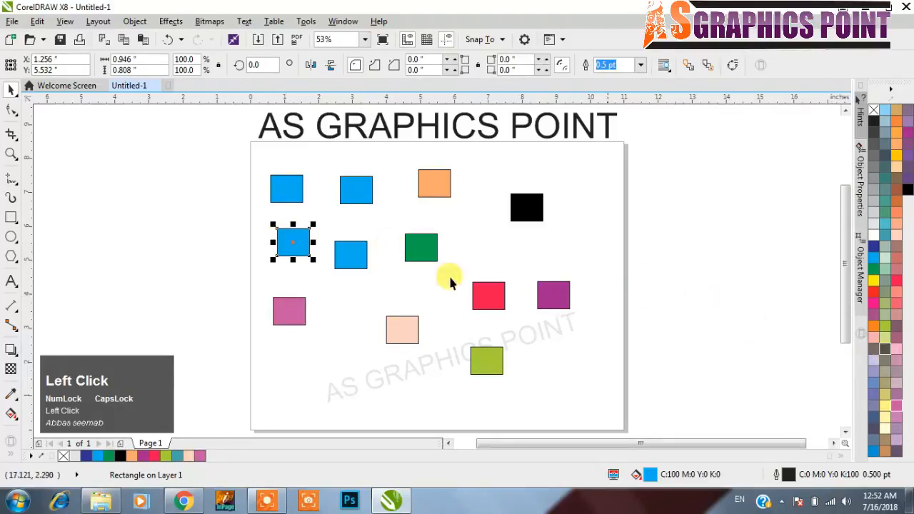
click(272, 183)
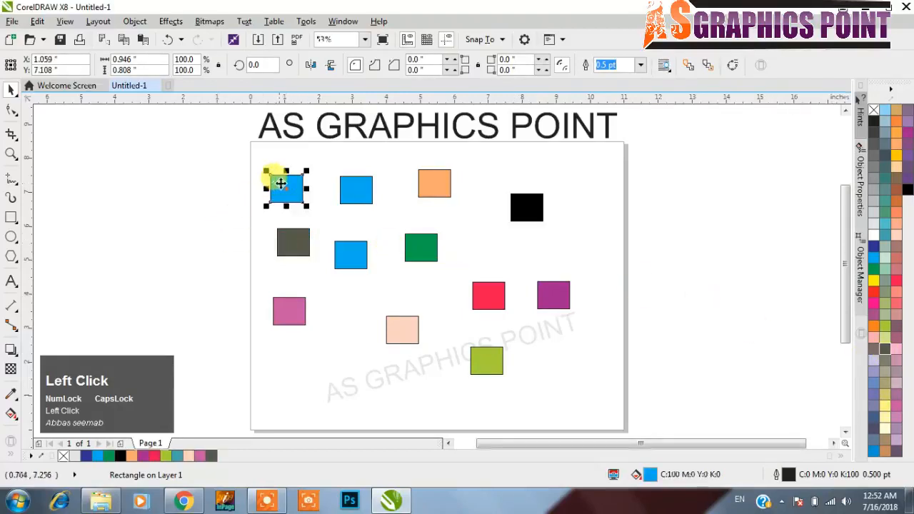
click(897, 155)
click(355, 246)
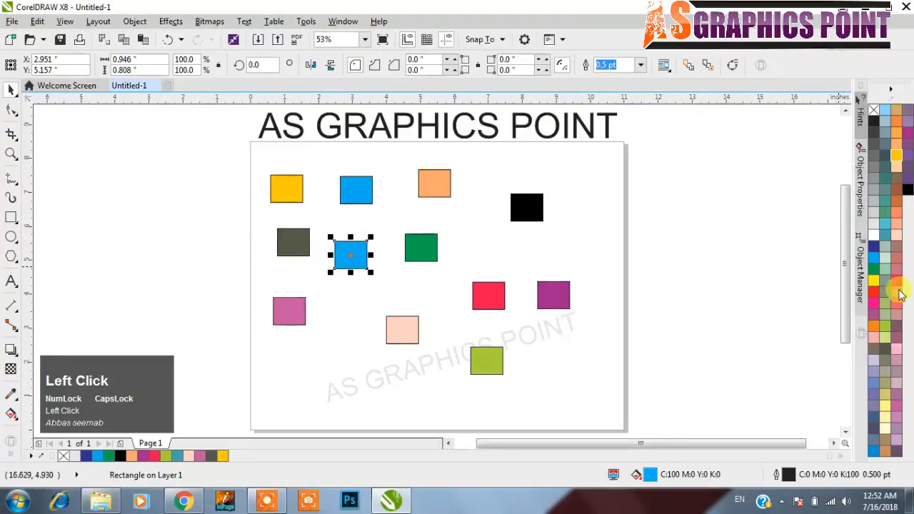
click(874, 327)
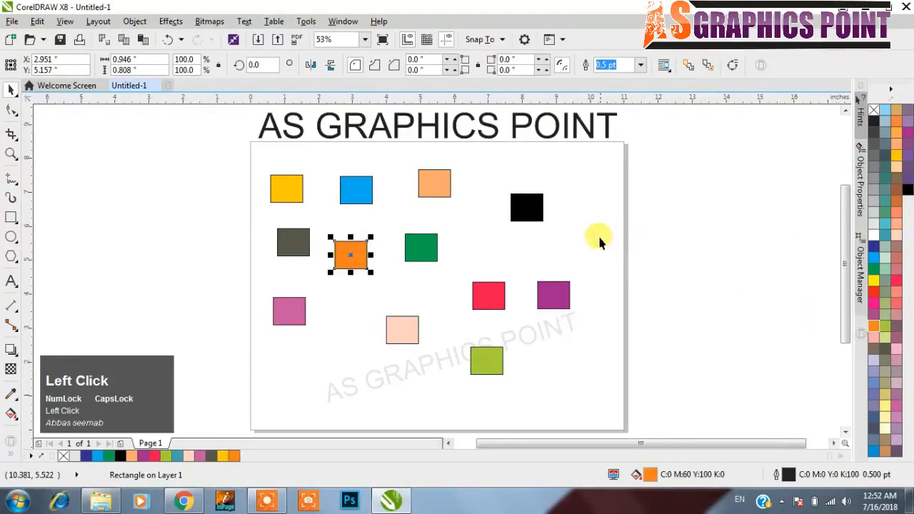
click(457, 218)
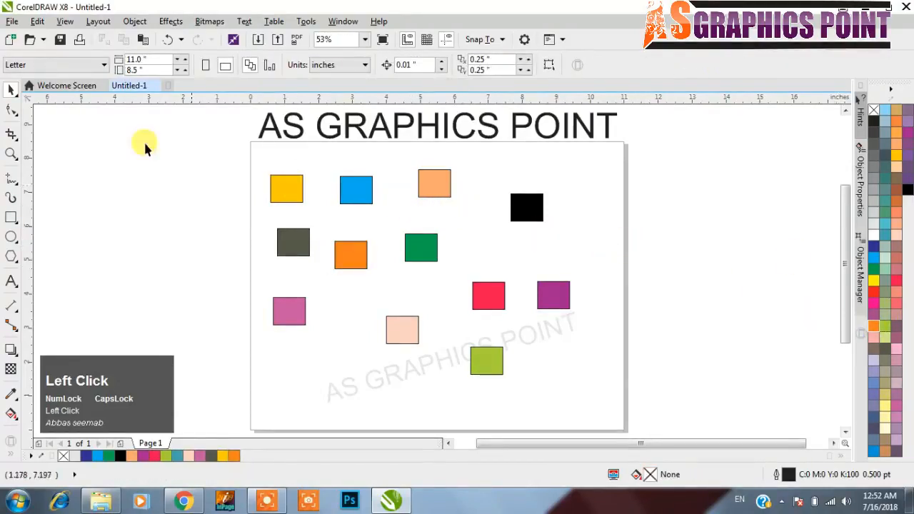
One-shot zoom to the cyan rectangle and round its corners to about 0.224 inches with the Shape tool.
key(F2)
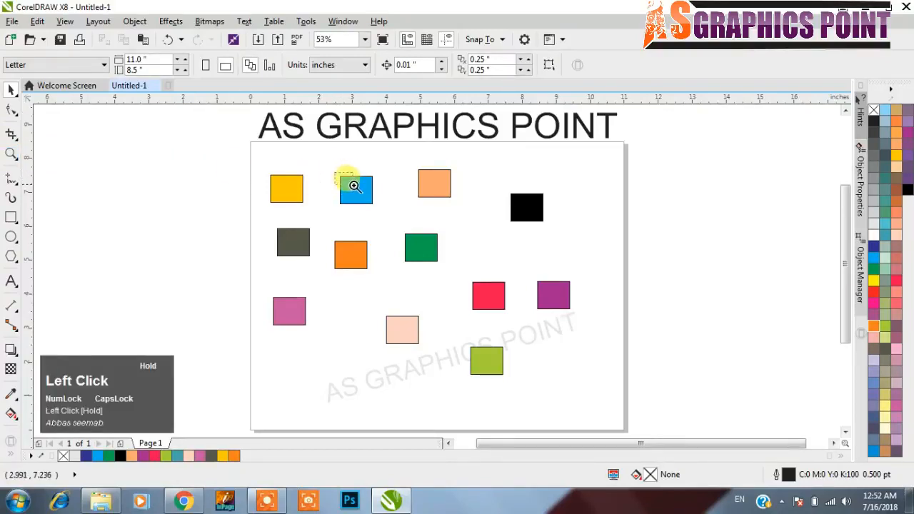
drag(376, 208, 393, 197)
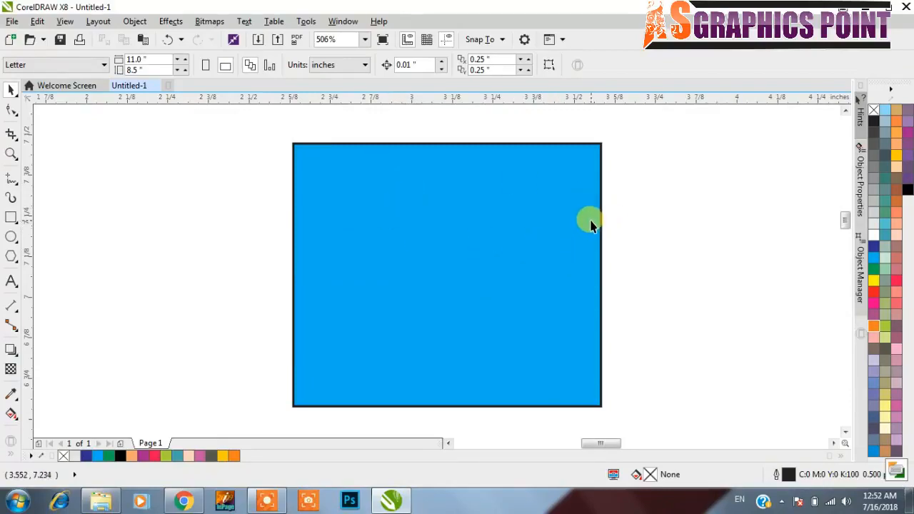
click(500, 218)
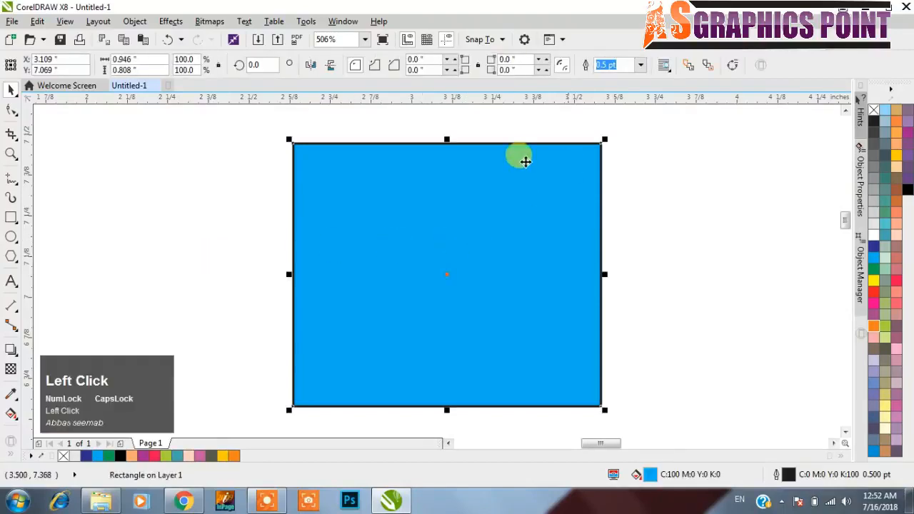
click(14, 110)
drag(296, 146, 363, 188)
key(ctrl+space)
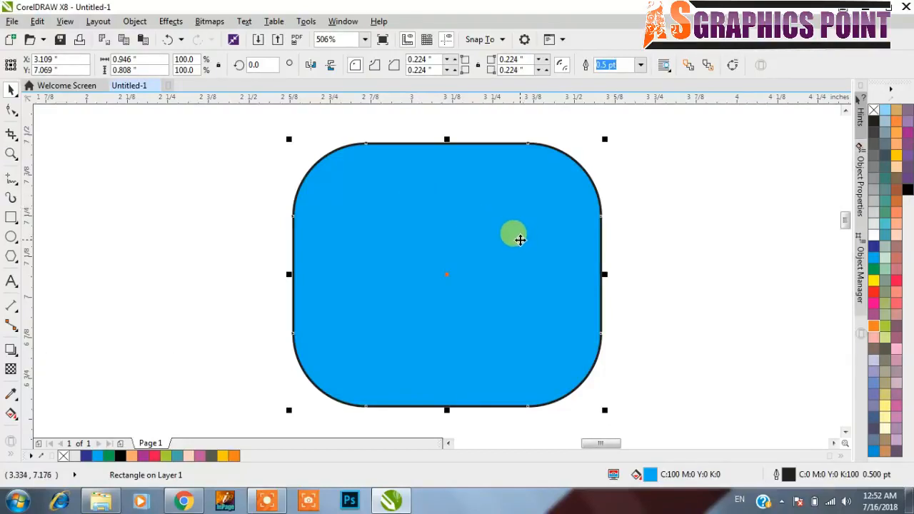
Zoom to all objects, one-shot zoom to the light orange rectangle and zoom back out.
key(F4)
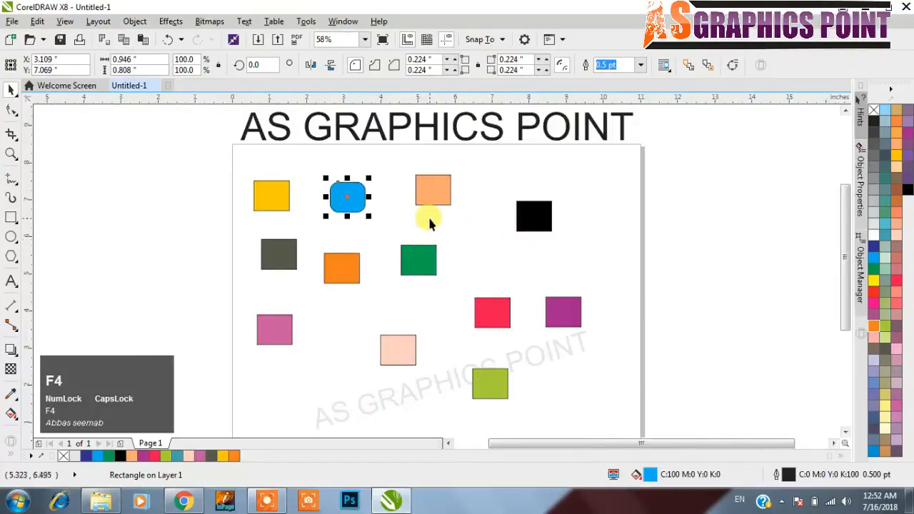
key(F2)
drag(405, 166, 464, 218)
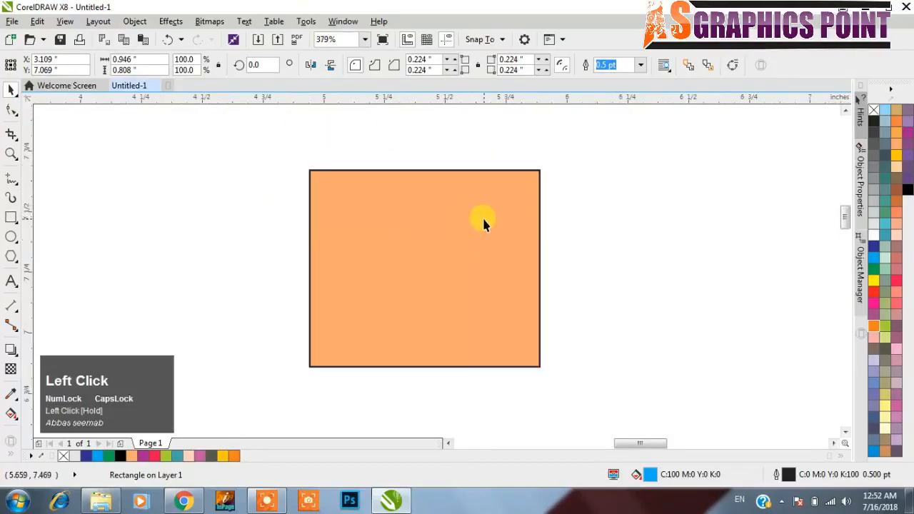
scroll(276, 226, down, 3)
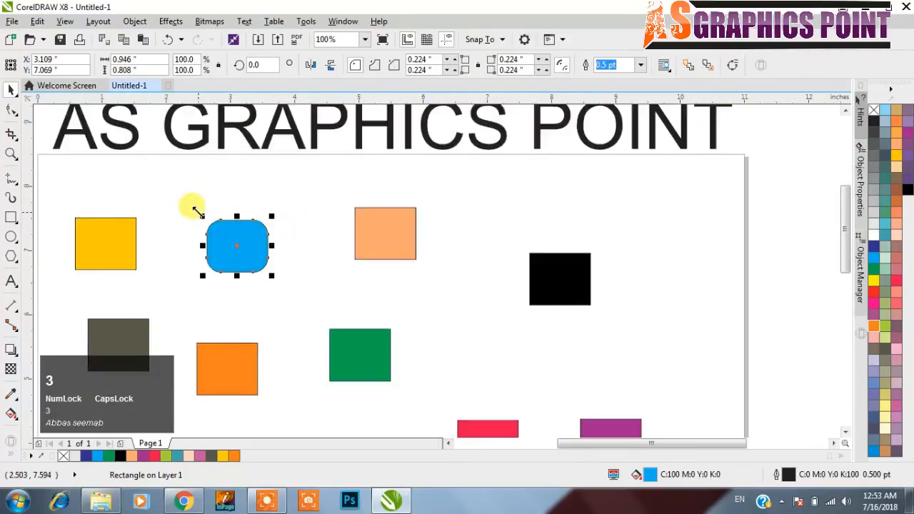
Move the rounded cyan rectangle slightly up to about Y 7.123 inches and frame it with the one-shot zoom.
drag(201, 215, 275, 275)
key(space)
scroll(462, 227, down, 3)
drag(457, 233, 457, 225)
key(F2)
drag(355, 161, 541, 314)
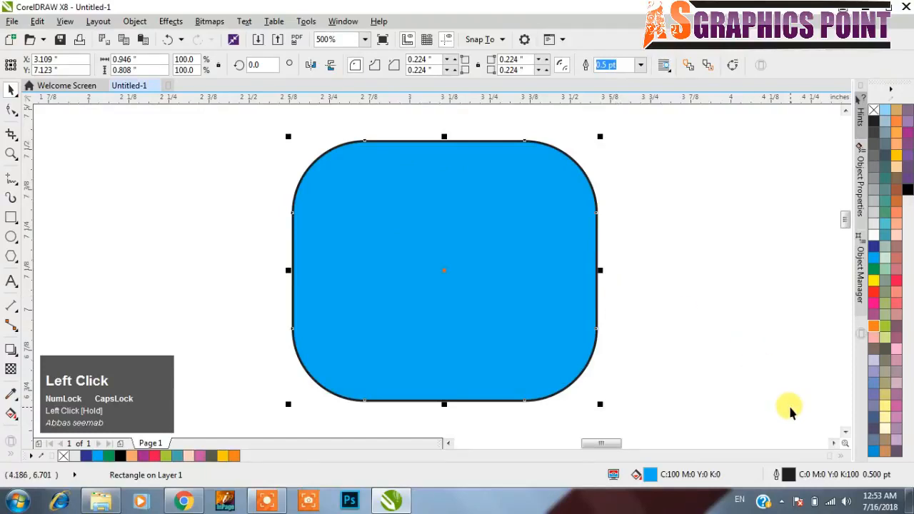
Use the Navigator to shift the view around the rounded cyan rectangle.
drag(845, 442, 826, 440)
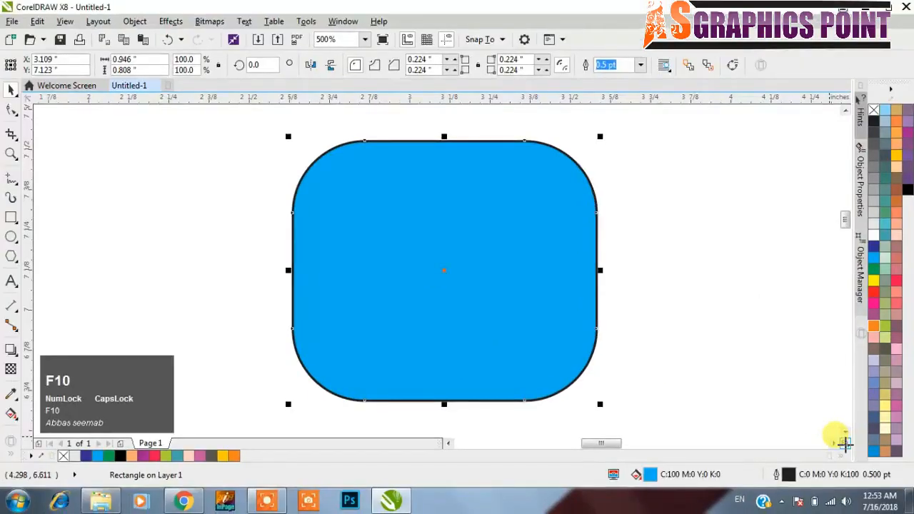
drag(794, 440, 684, 307)
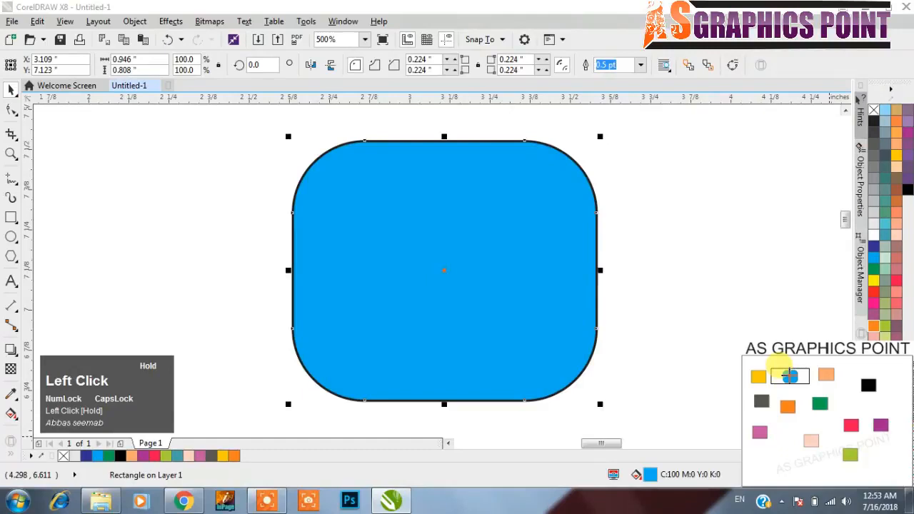
drag(789, 376, 788, 377)
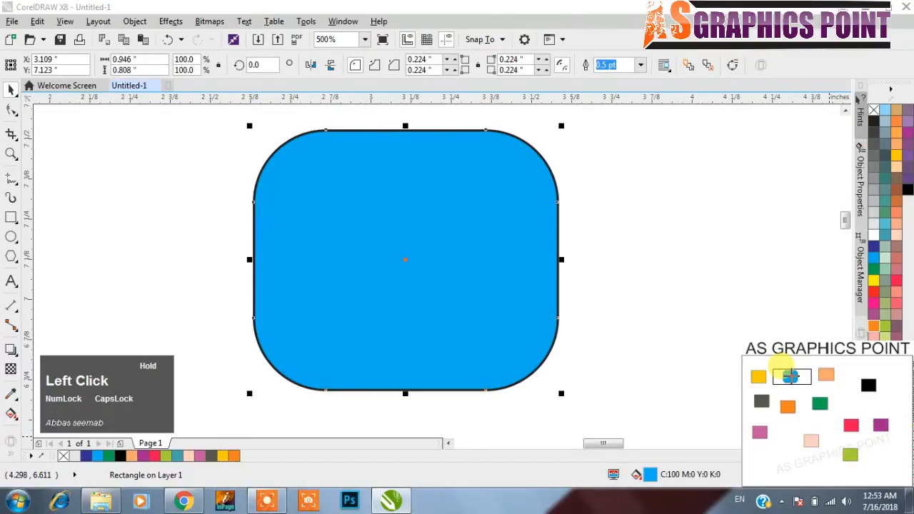
drag(790, 377, 790, 376)
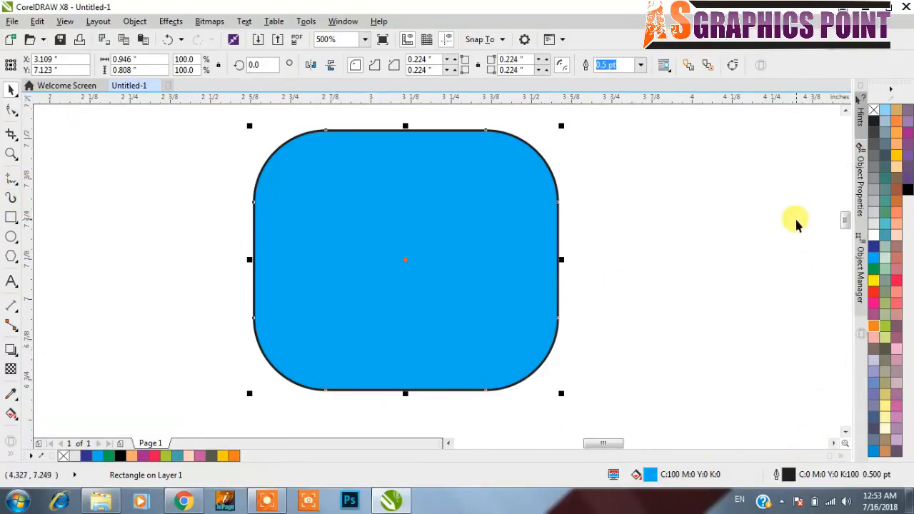
Jump to the green rectangle with the Navigator and round its corners with the Shape tool.
drag(843, 440, 818, 378)
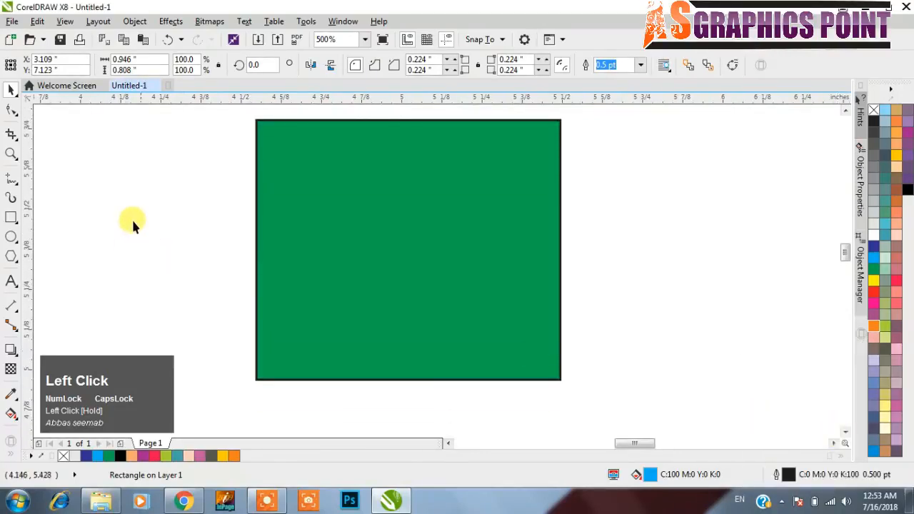
click(326, 147)
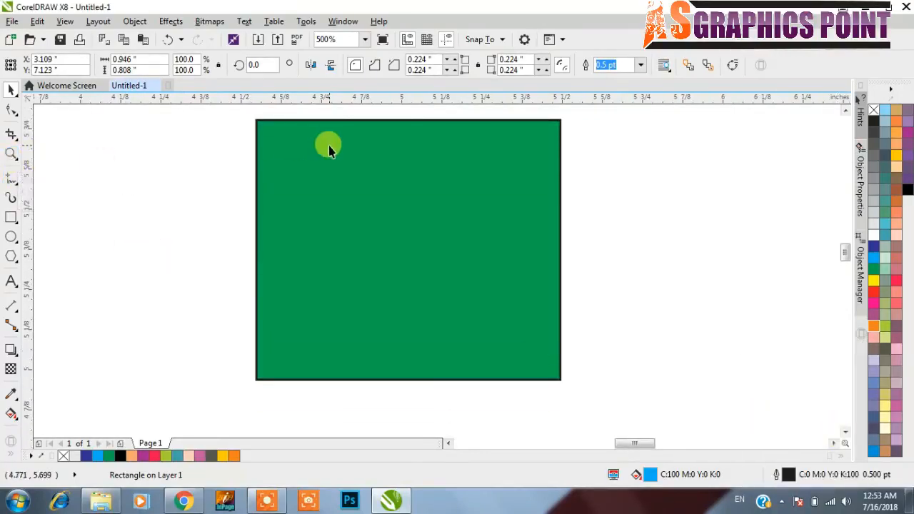
click(13, 112)
drag(258, 122, 302, 157)
Reach the peach and dark grey rectangles through the Navigator and round their corners, the peach one to about 0.071 inches.
drag(844, 443, 812, 437)
click(255, 177)
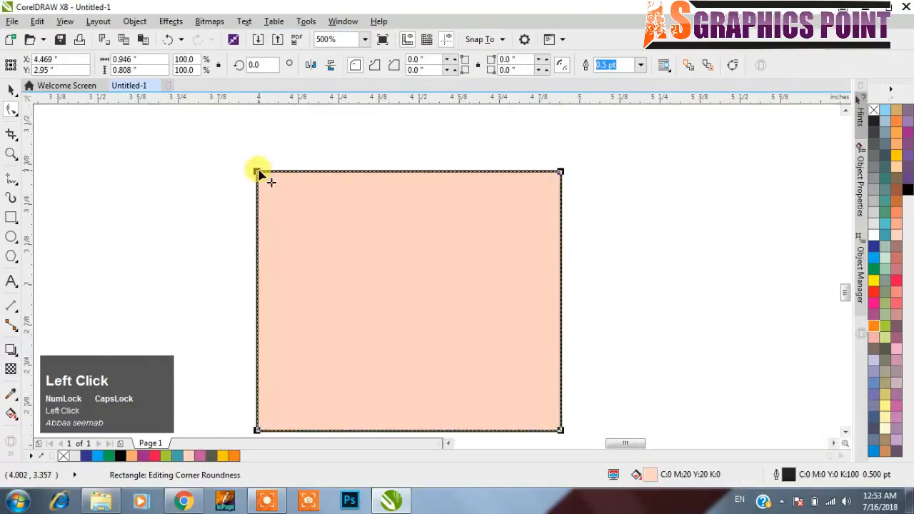
drag(259, 173, 284, 194)
drag(844, 442, 762, 400)
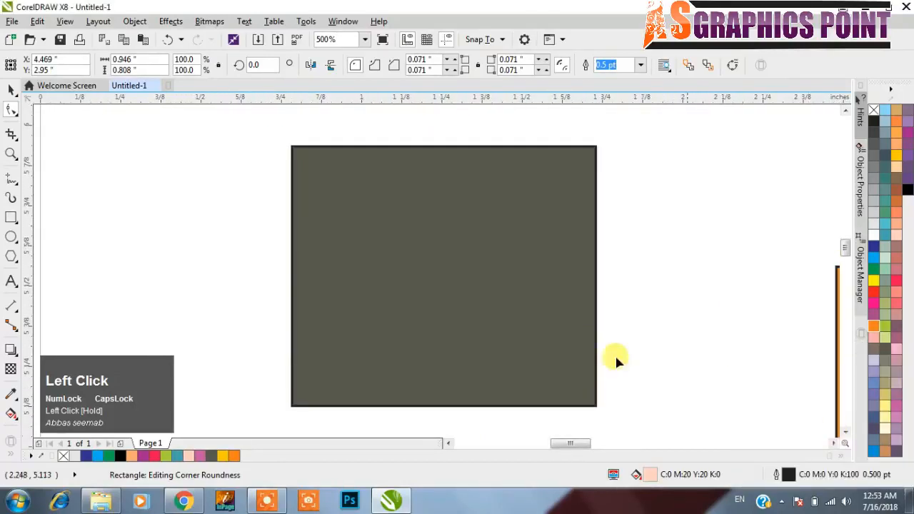
click(305, 160)
drag(292, 147, 329, 194)
Navigate to the purple and lime green rectangles and round their corners to about 0.123 and 0.106 inches respectively.
mouse_move(845, 443)
mouse_down()
mouse_move(761, 397)
mouse_move(840, 402)
mouse_move(857, 419)
mouse_move(832, 432)
mouse_up()
click(645, 237)
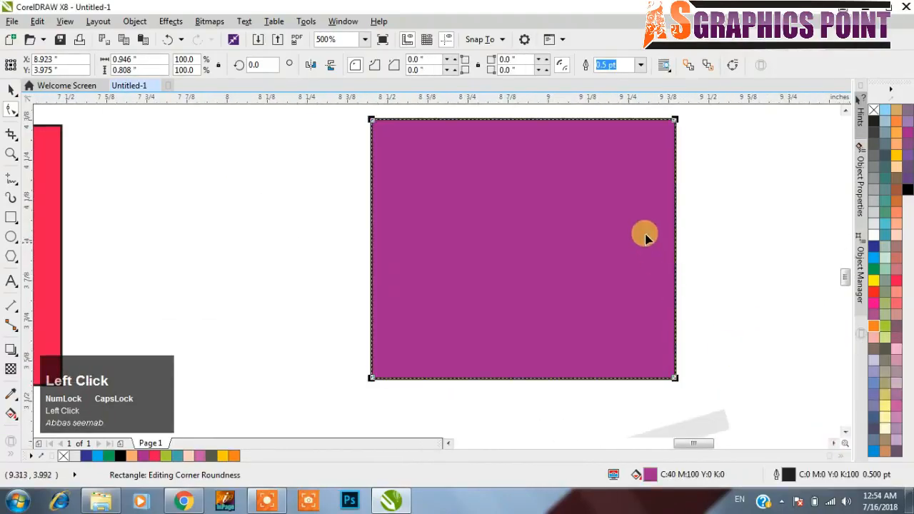
drag(675, 120, 635, 149)
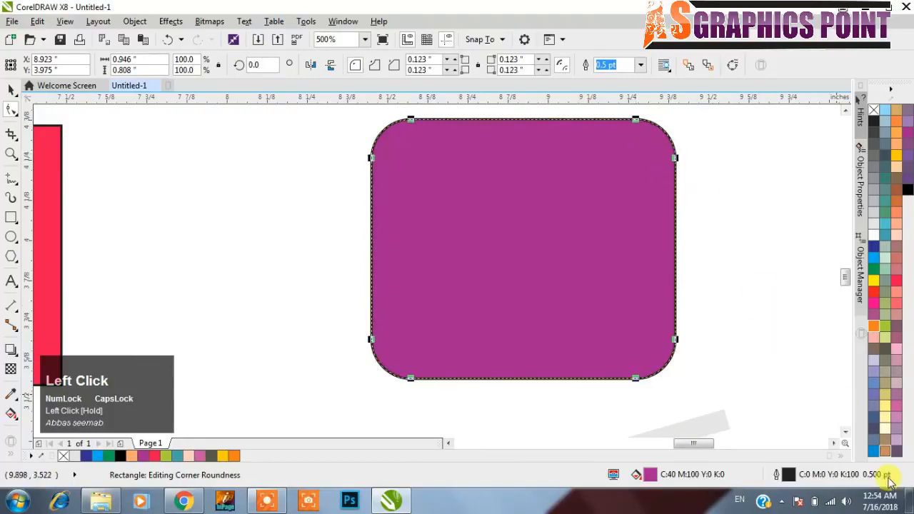
drag(844, 442, 816, 452)
click(559, 150)
drag(569, 132, 537, 165)
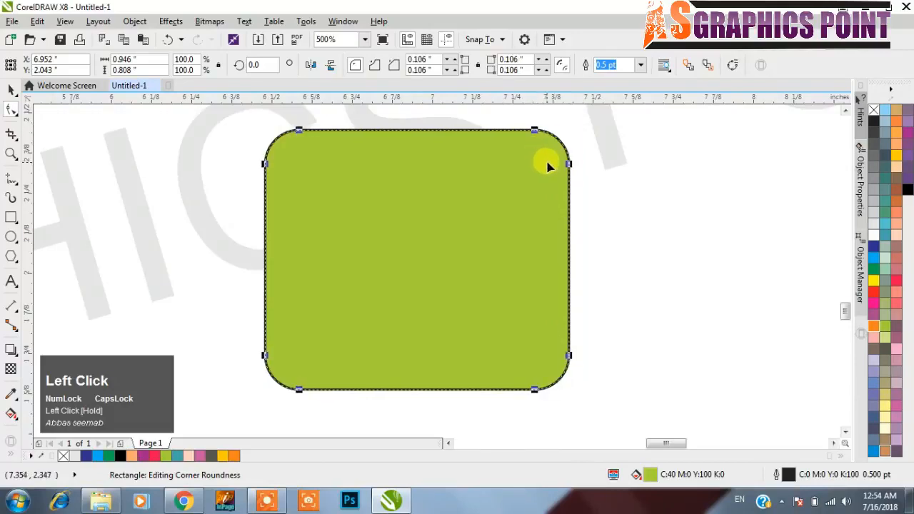
Jump to the light orange rectangle with the Navigator and round its corners to about 0.144 inches.
drag(845, 443, 824, 365)
click(524, 177)
drag(532, 145, 494, 177)
Zoom to all objects, return to the Pick tool and deselect the light orange rectangle.
scroll(563, 184, down, 5)
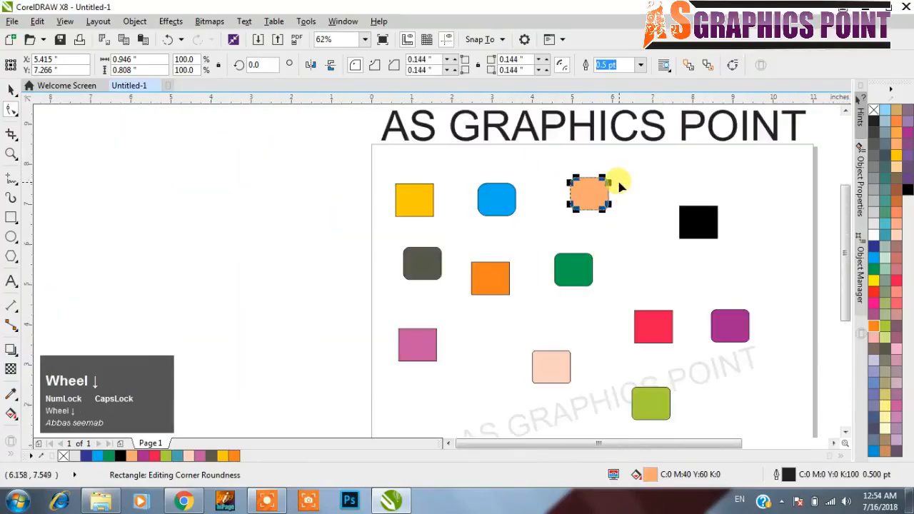
key(F4)
click(467, 199)
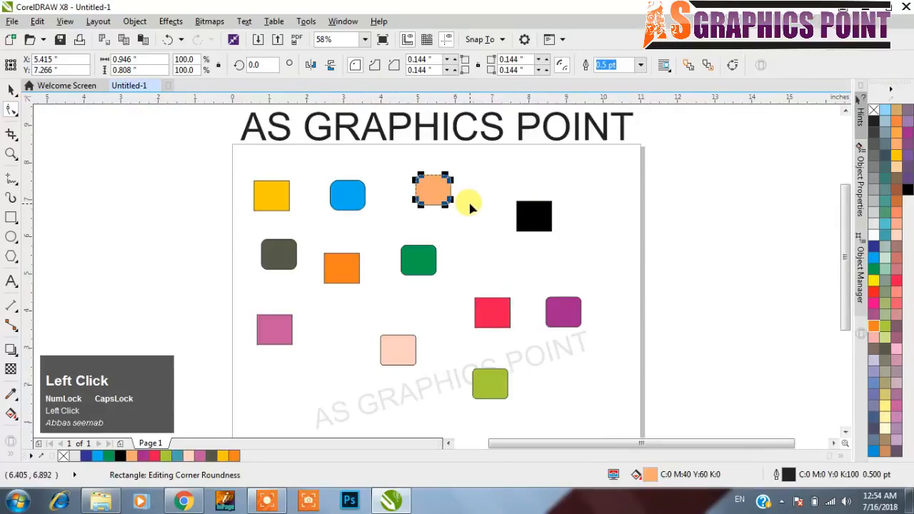
key(space)
ctrl+click(498, 197)
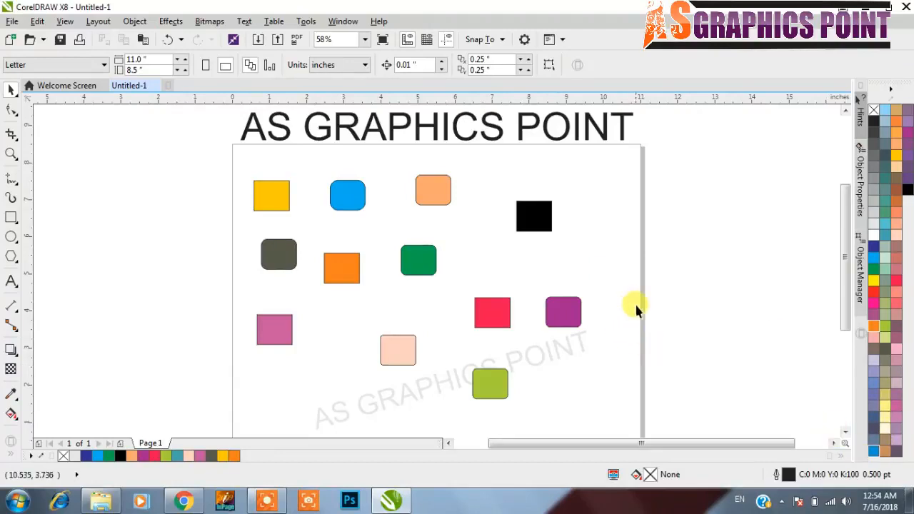
click(601, 249)
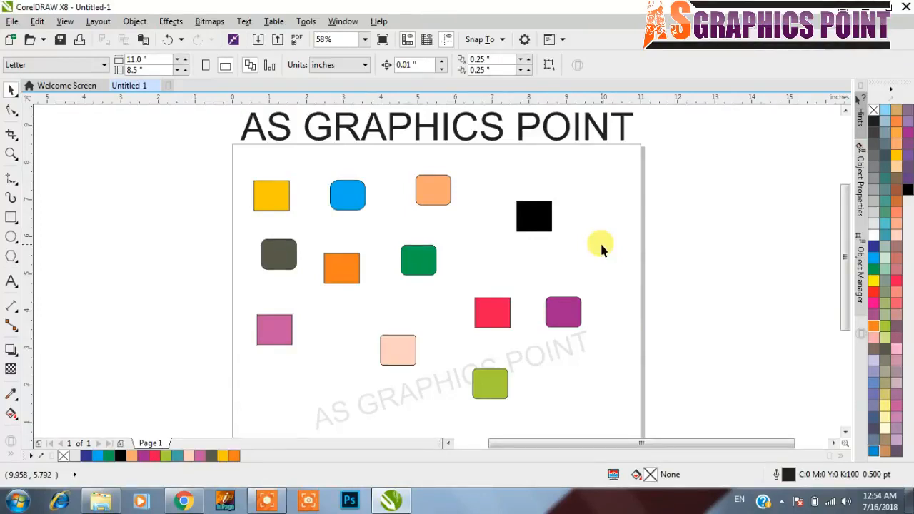
Switch from the Pick tool to the Pan tool.
click(17, 161)
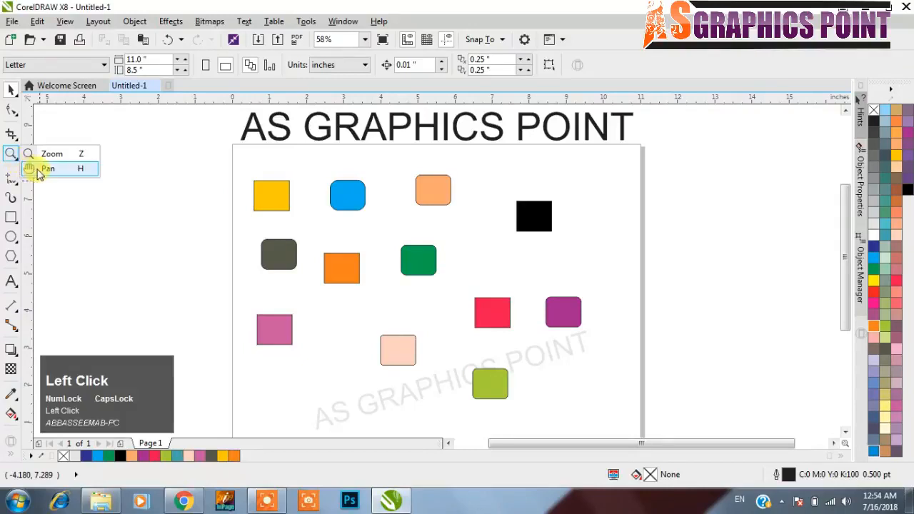
click(403, 241)
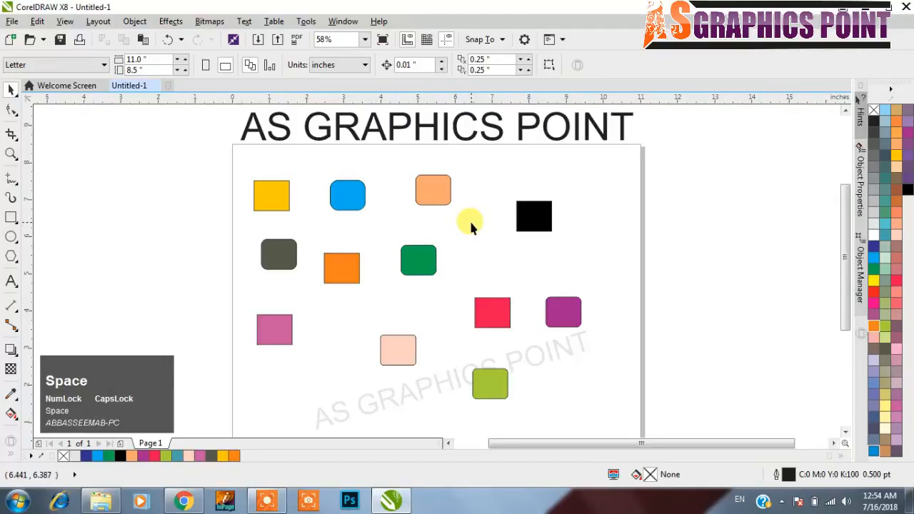
key(space)
click(511, 244)
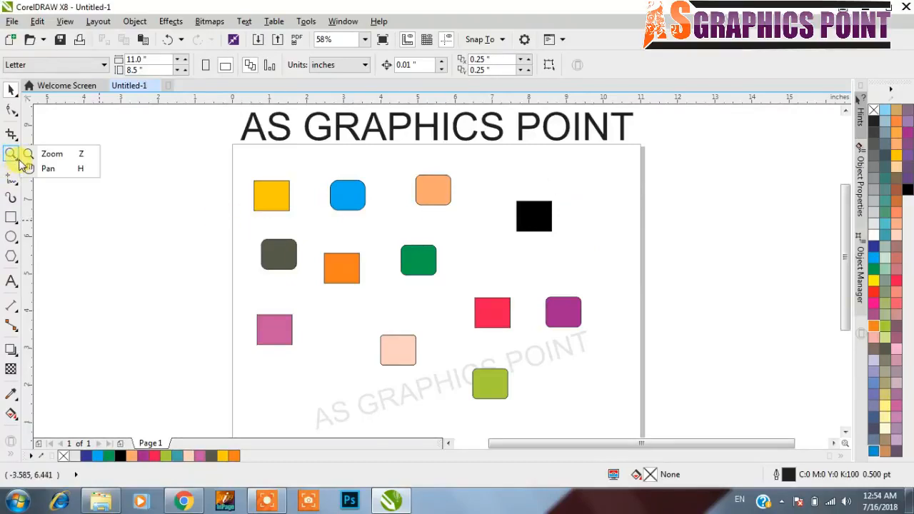
click(38, 171)
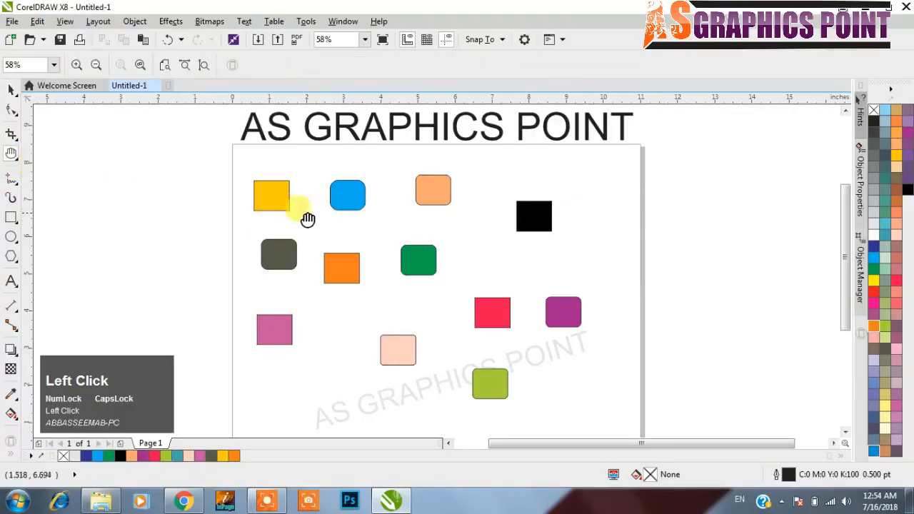
click(17, 164)
click(17, 165)
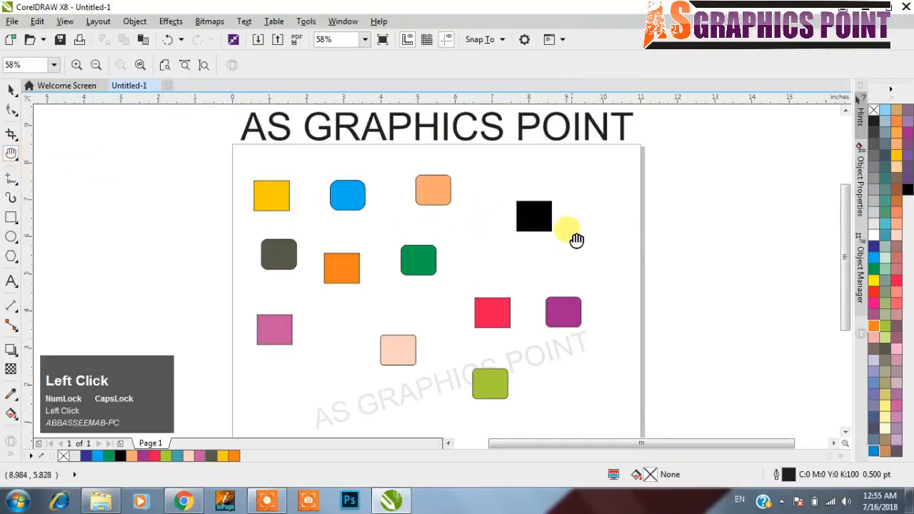
Zoom in on the light orange rectangle, pan across the page to view the coloured rectangles, and zoom back out.
scroll(428, 200, up, 1)
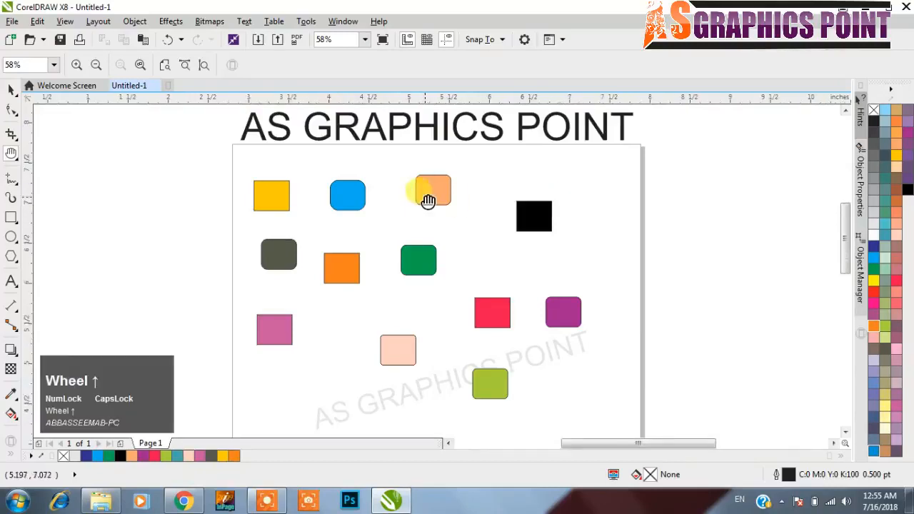
scroll(427, 201, up, 3)
key(space)
key(space)
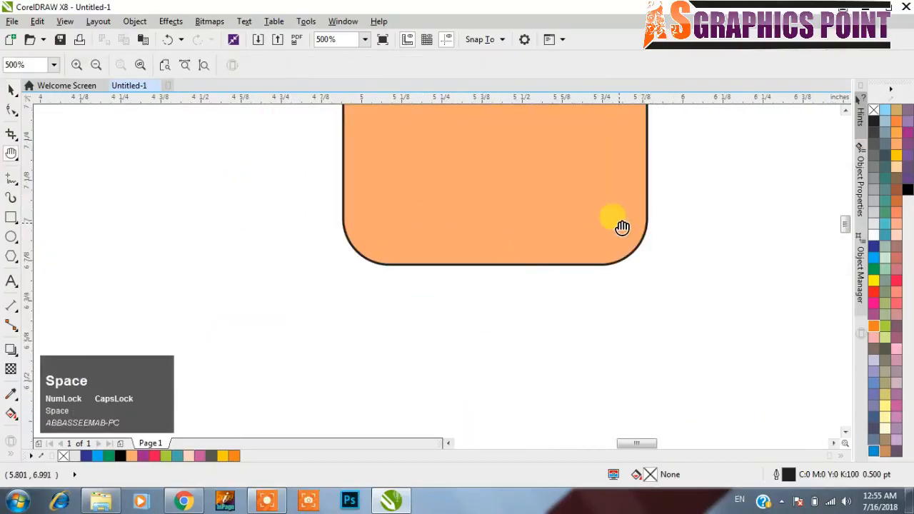
drag(659, 211, 487, 238)
drag(768, 207, 529, 198)
scroll(604, 189, down, 1)
scroll(608, 191, down, 1)
drag(604, 210, 506, 288)
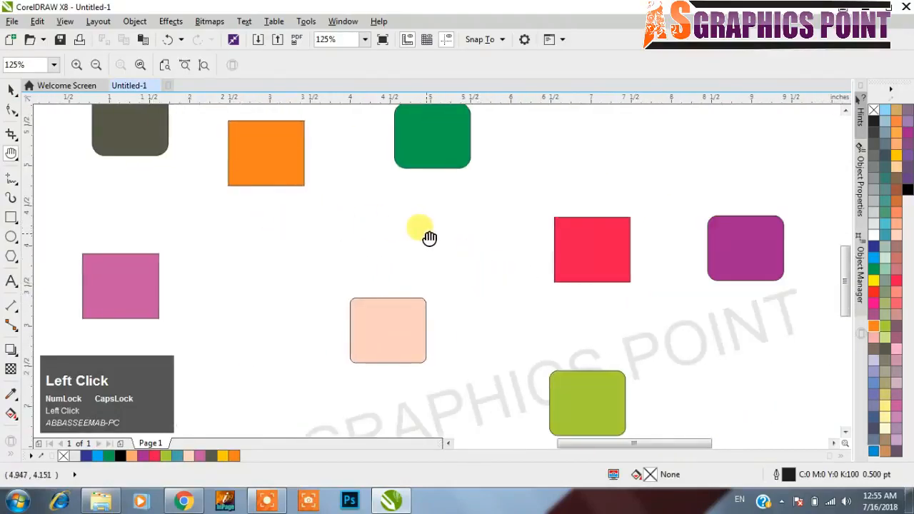
drag(518, 319, 472, 230)
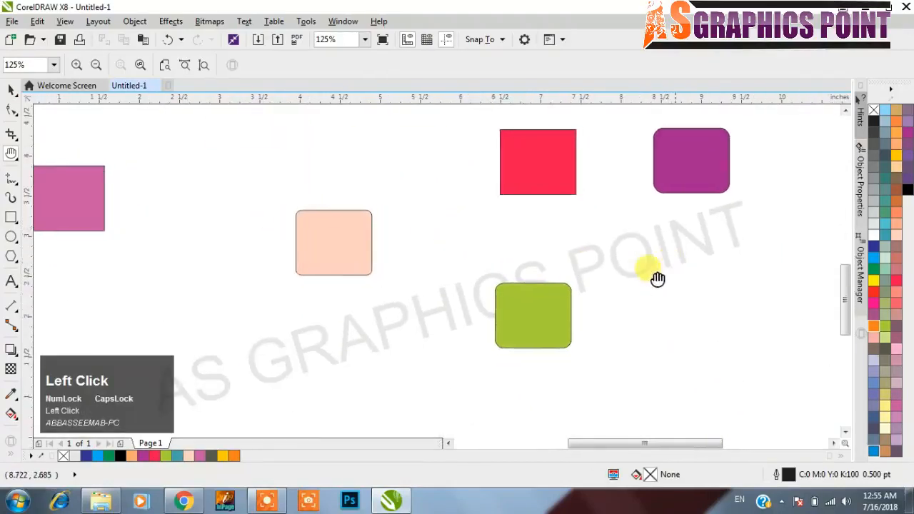
drag(658, 279, 585, 307)
drag(575, 258, 587, 186)
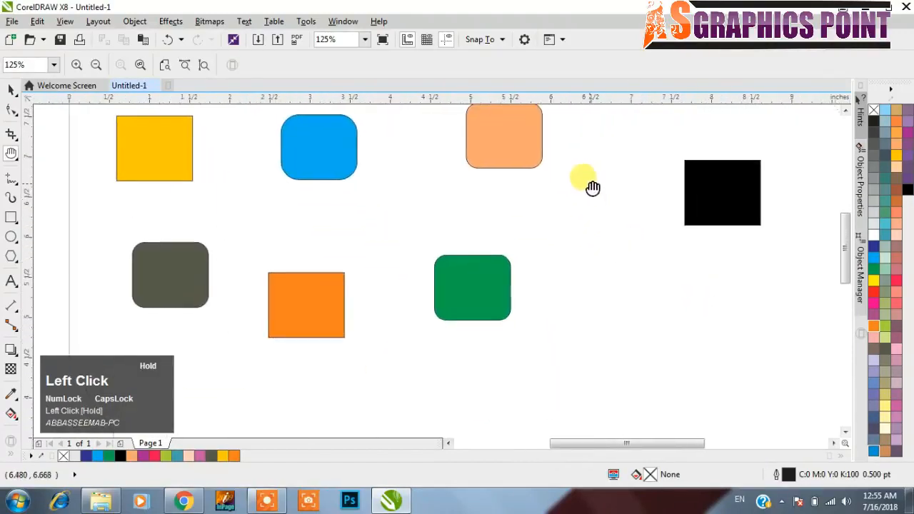
scroll(579, 206, down, 4)
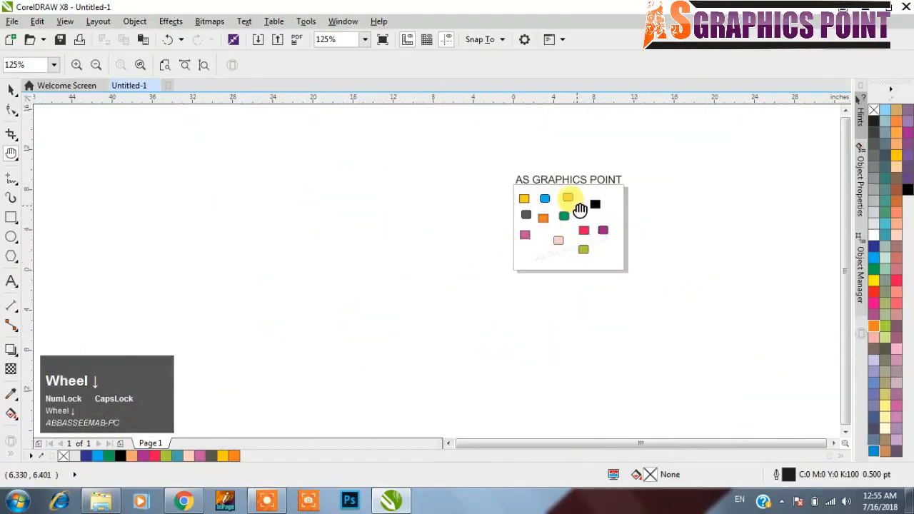
Select the small coloured rectangles with the Pick tool and delete them, keeping the black one.
click(10, 89)
drag(465, 169, 595, 267)
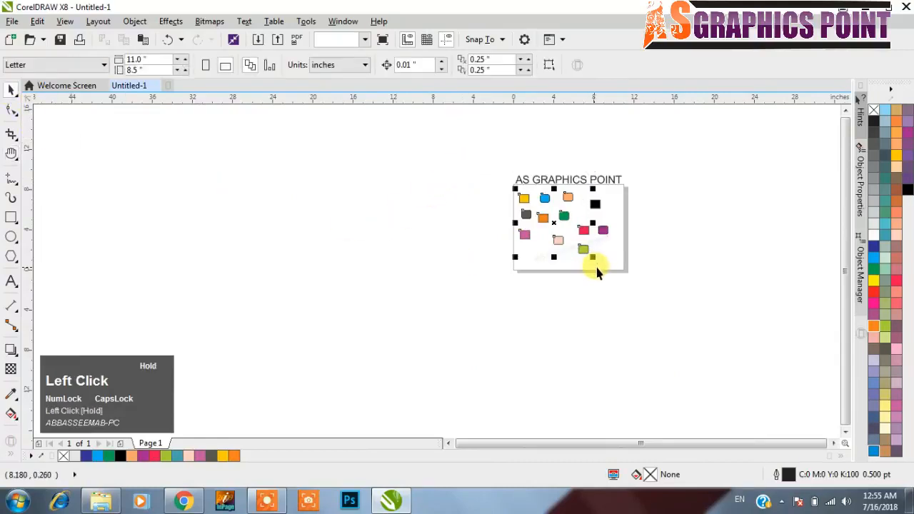
key(Delete)
Enlarge the black rectangle to about 16.04 by 13.701 inches, frame it with the one-shot zoom and fill it green.
drag(664, 266, 409, 340)
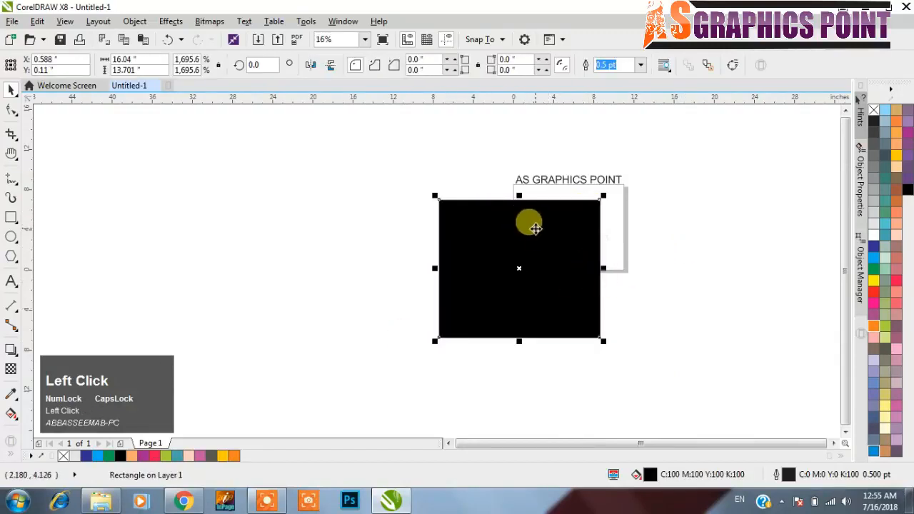
key(F2)
drag(400, 177, 691, 350)
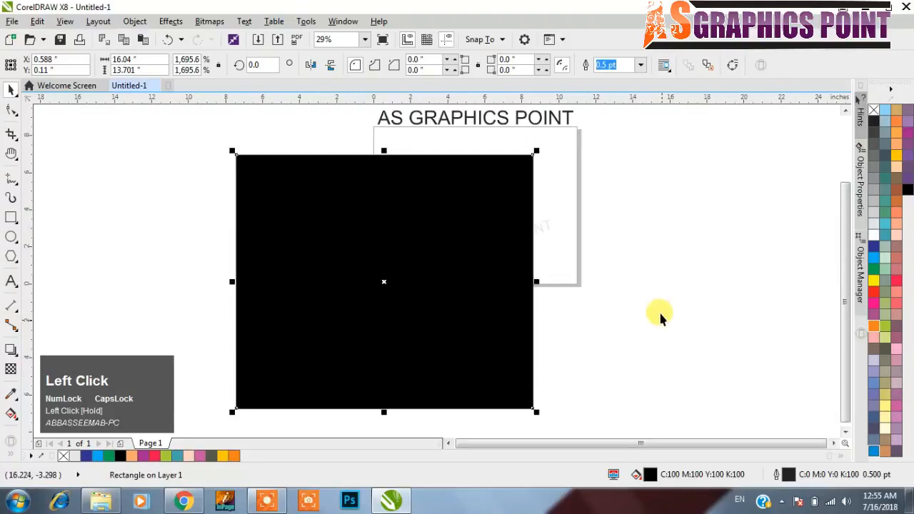
click(874, 272)
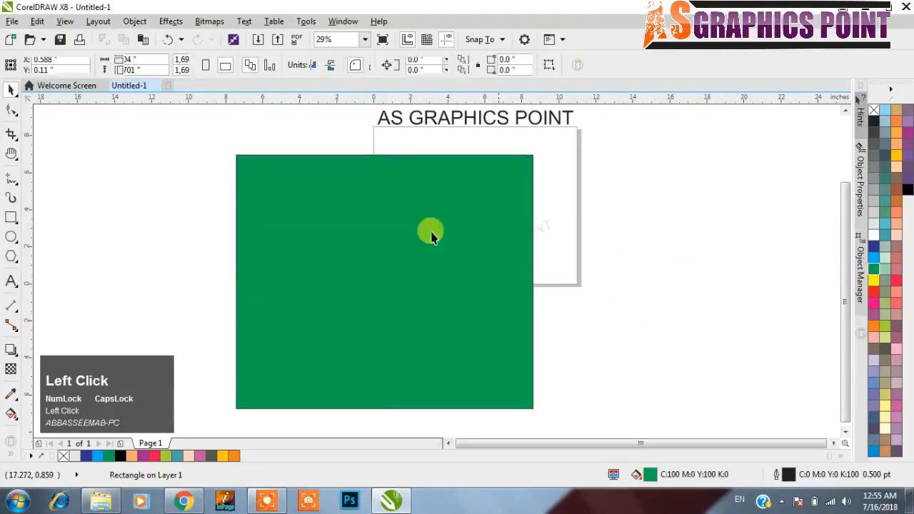
Make a scaled-down copy of about 4.934 by 4.214 inches in the green rectangle's lower-left corner and fill it yellow.
drag(536, 151, 331, 326)
right_click(331, 326)
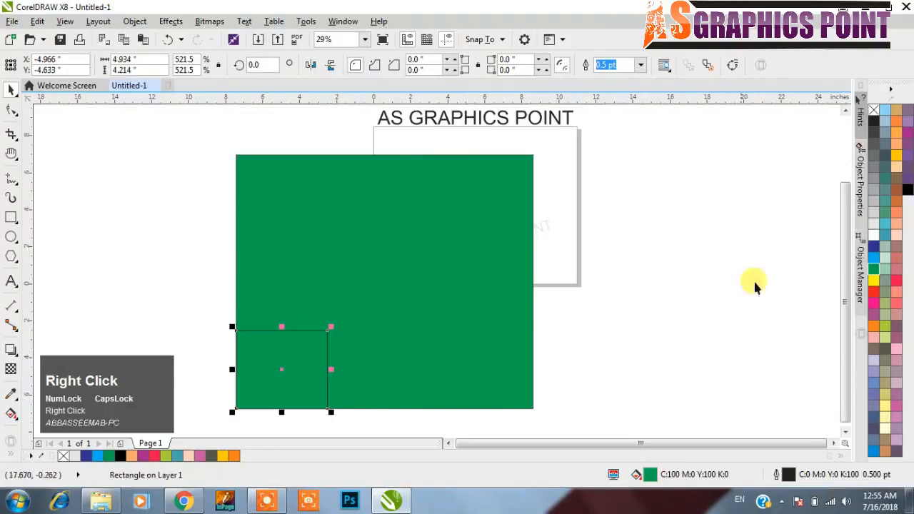
click(874, 281)
Copy the yellow rectangle near the green rectangle's other three corners and deselect.
drag(295, 345, 486, 202)
right_click(299, 187)
right_click(489, 364)
right_click(486, 202)
click(584, 271)
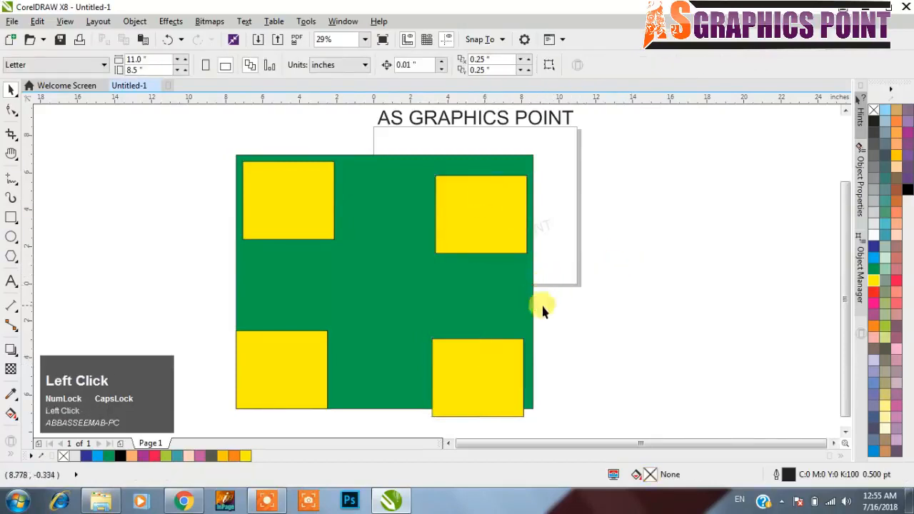
Activate the Pan tool and one-shot zoom to the green rectangle and its upper-right yellow rectangle.
right_click(15, 159)
click(12, 153)
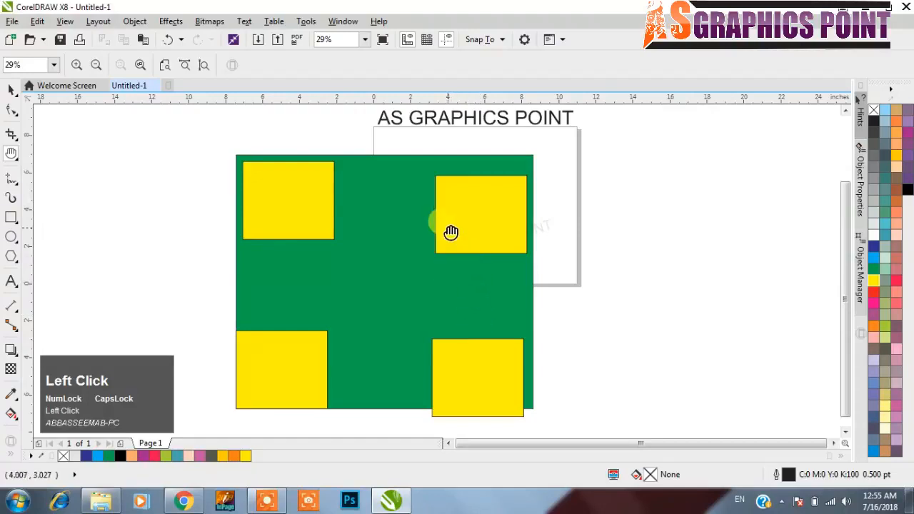
drag(451, 230, 468, 237)
key(F2)
drag(241, 156, 553, 416)
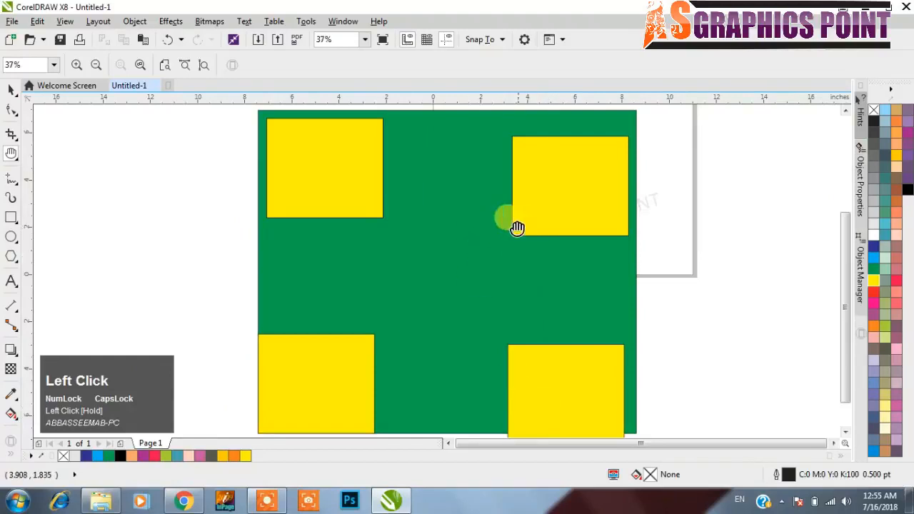
key(F2)
drag(481, 118, 675, 257)
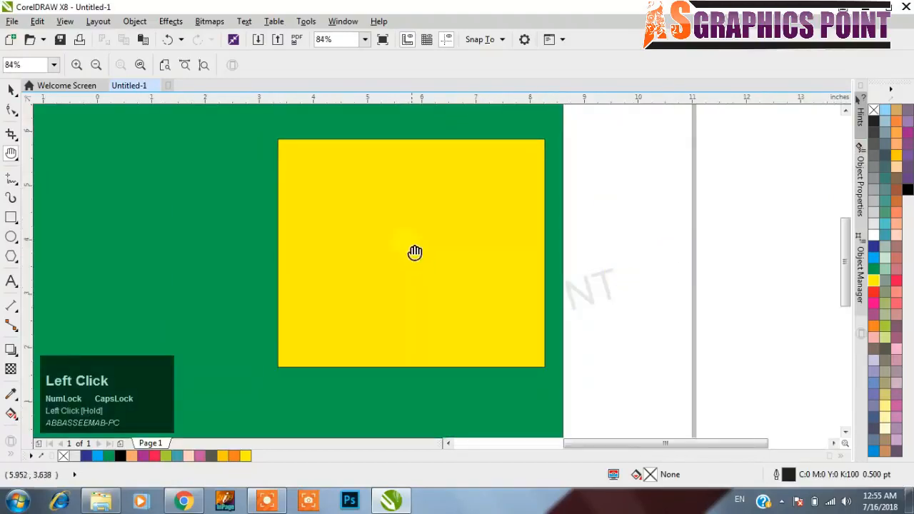
Pan across the green rectangle to view the yellow rectangles near its corners, ending at the lower-right one.
drag(314, 246, 487, 317)
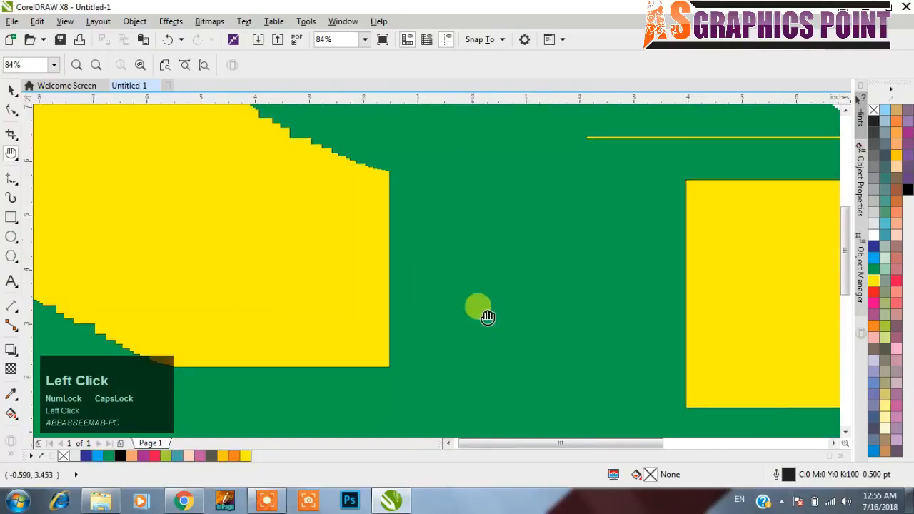
drag(333, 284, 373, 263)
drag(437, 346, 402, 183)
drag(381, 360, 423, 205)
drag(582, 271, 288, 248)
drag(605, 250, 666, 274)
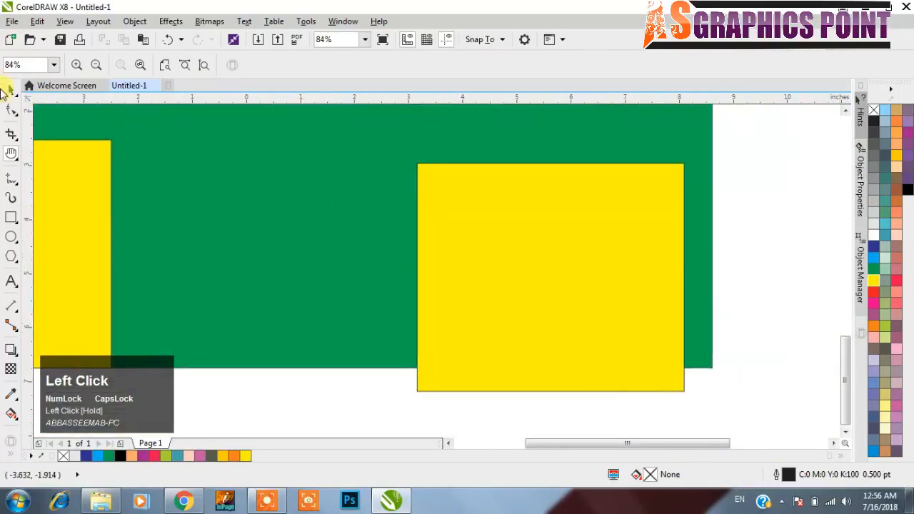
Move the lower-right yellow rectangle inside the green rectangle's lower-right corner, then pan to the upper-left yellow rectangle.
click(12, 92)
drag(567, 305, 594, 277)
click(11, 154)
drag(271, 170, 488, 289)
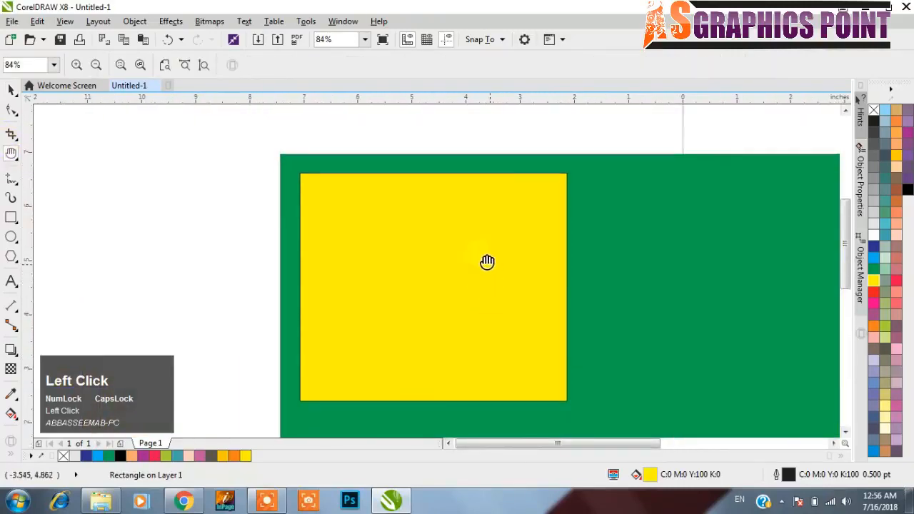
Zoom to the selected lower-right yellow rectangle.
right_click(15, 161)
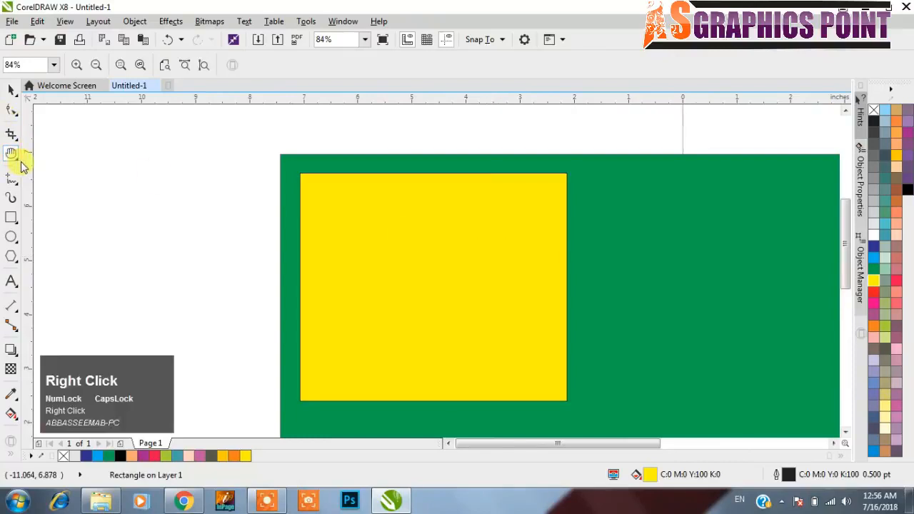
click(121, 65)
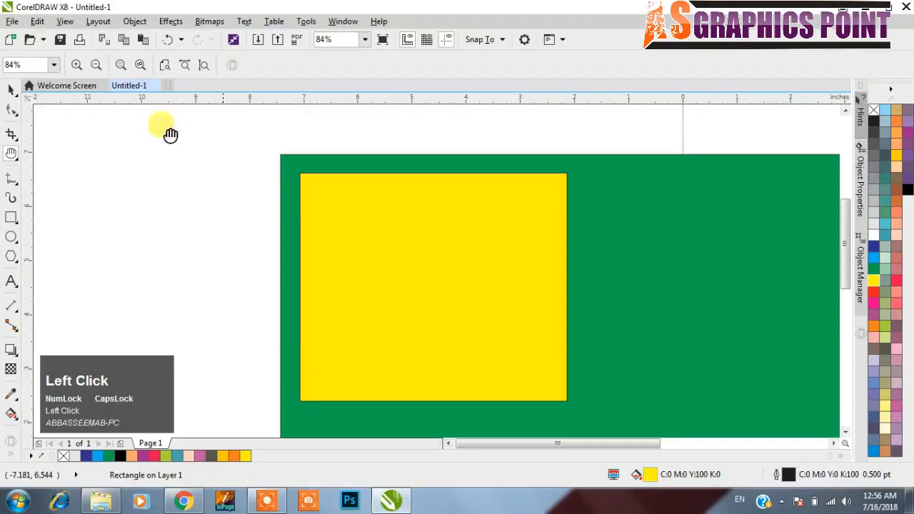
click(123, 67)
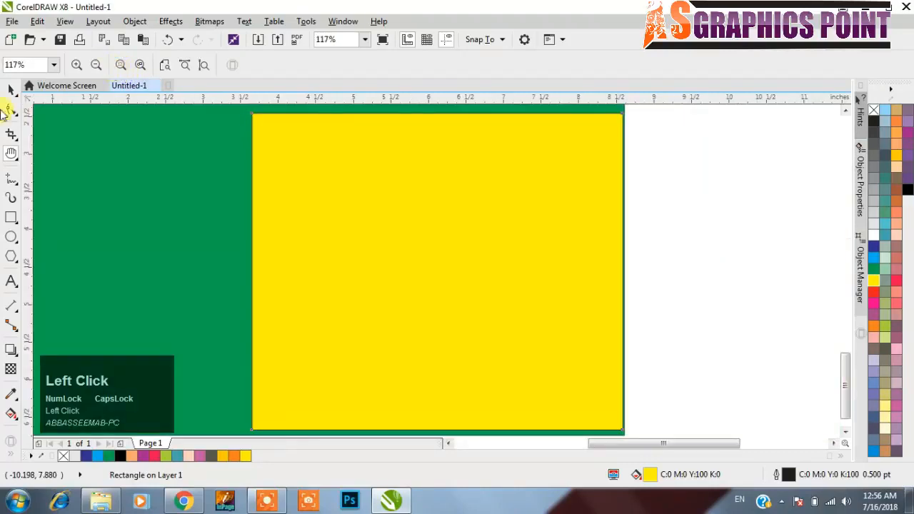
Switch from the Pan tool to the Zoom tool and zoom out to the page.
right_click(10, 160)
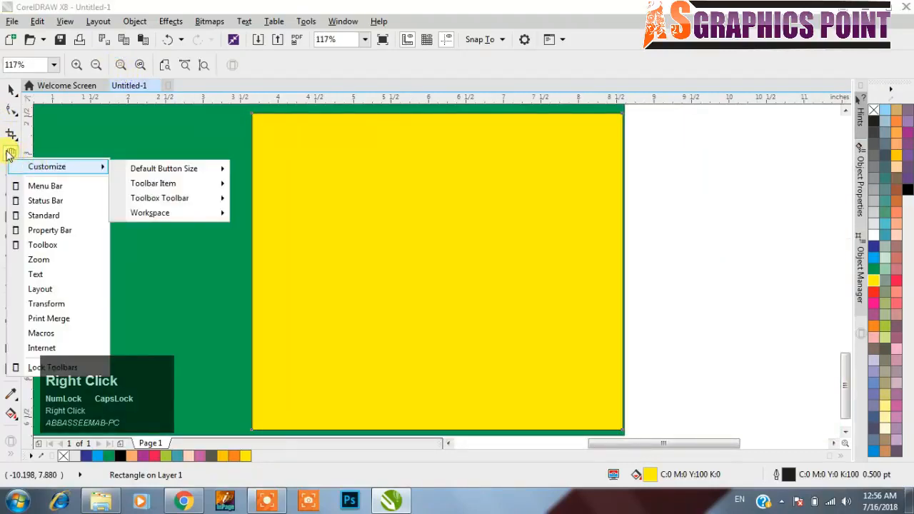
click(18, 164)
click(18, 165)
click(50, 153)
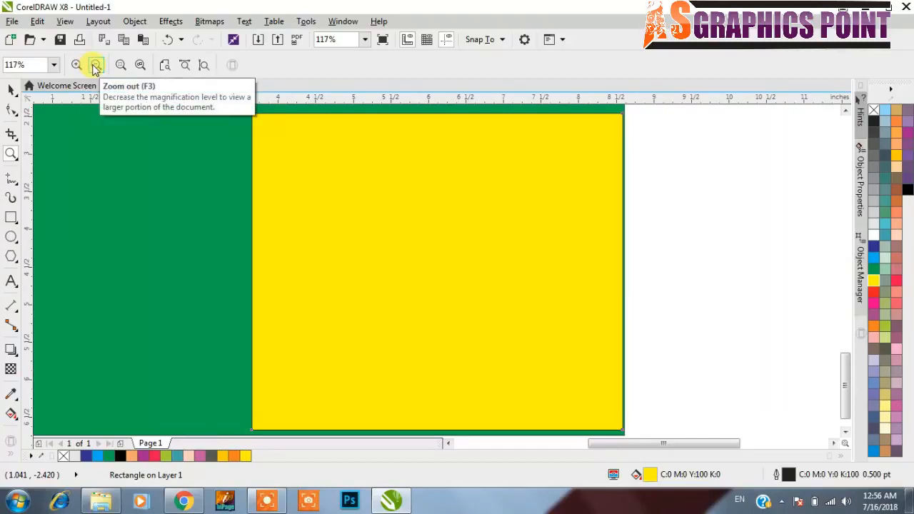
click(164, 67)
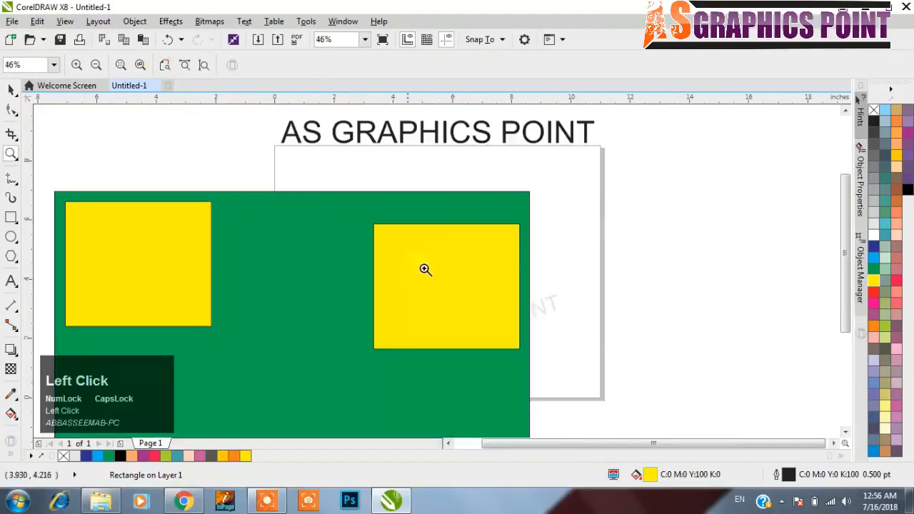
Delete the green rectangle together with its four yellow rectangles and zoom to all remaining objects.
click(10, 89)
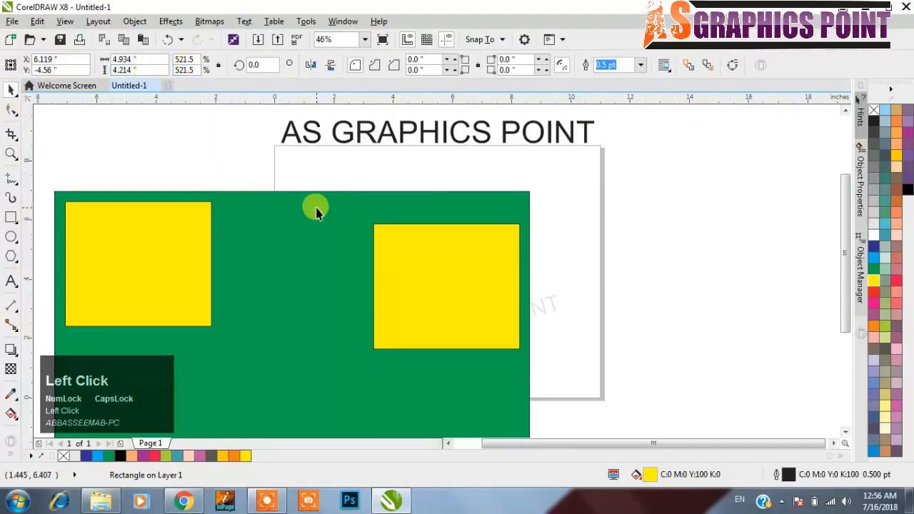
scroll(408, 237, down, 2)
drag(504, 200, 204, 413)
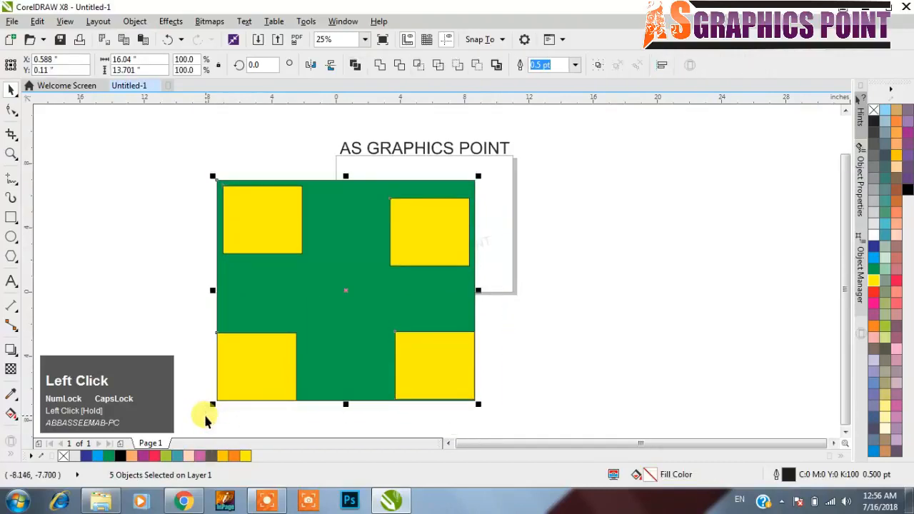
key(Delete)
key(F4)
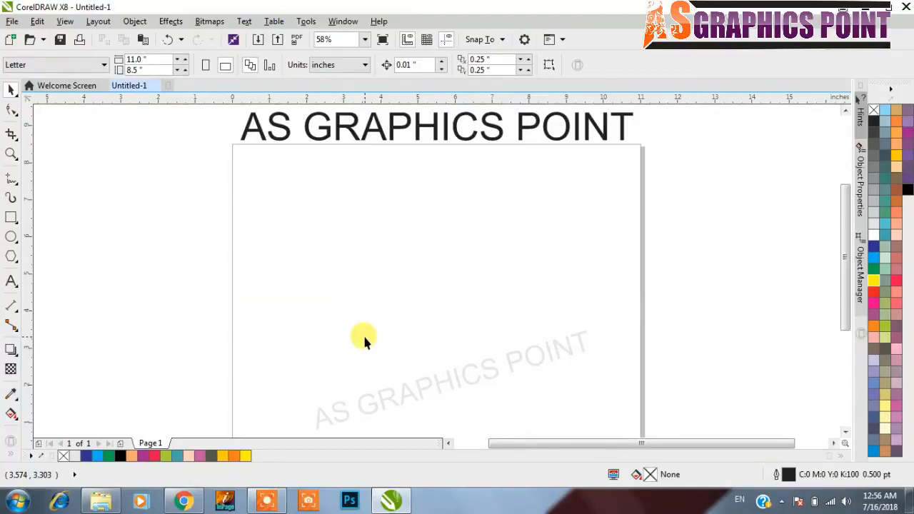
Switch to the AS GRAPHICS POINT YouTube channel in Chrome and disable the QiPress Lite utility.
click(183, 500)
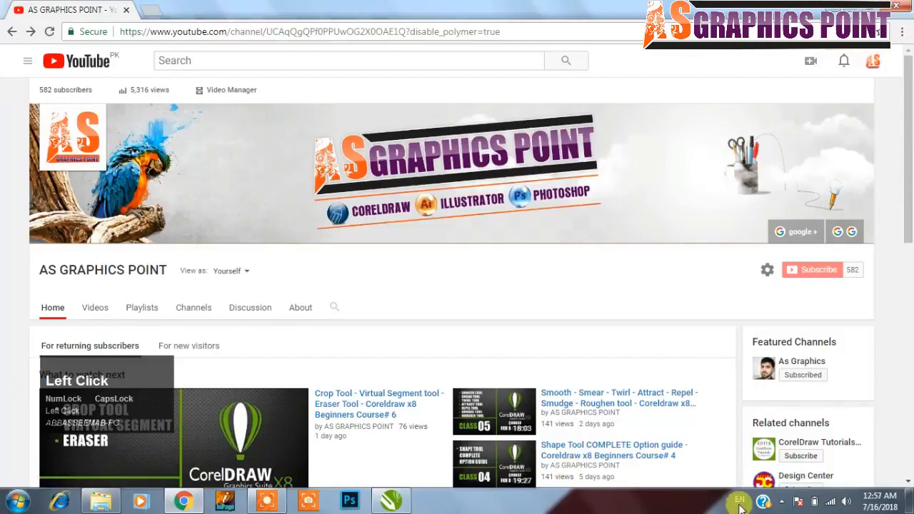
click(781, 502)
right_click(801, 415)
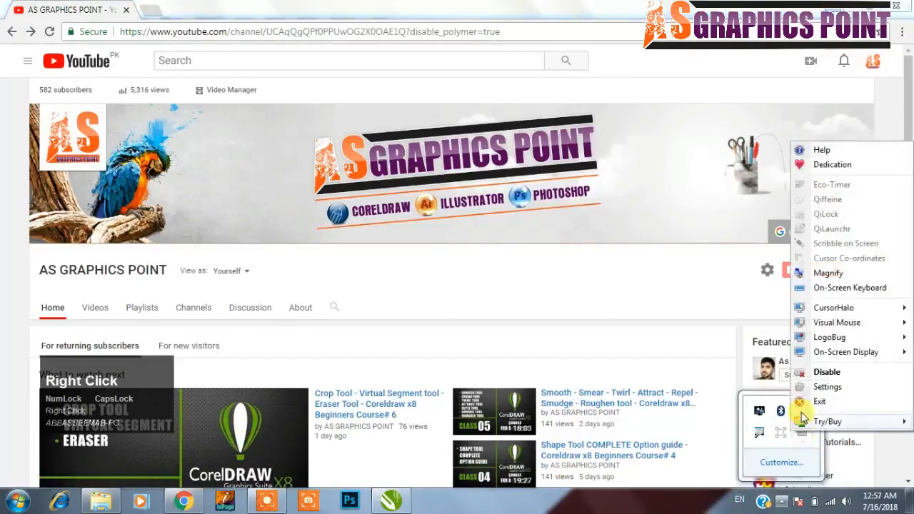
click(807, 371)
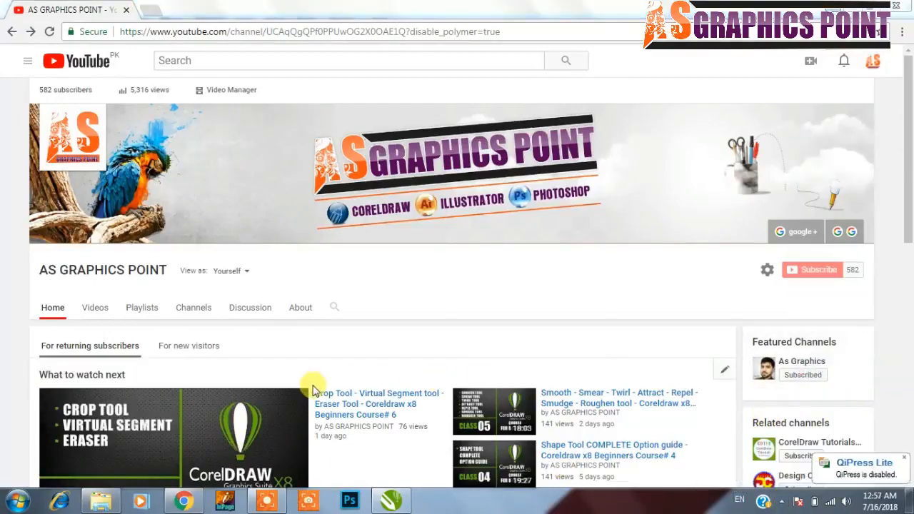
scroll(2, 336, down, 3)
scroll(3, 336, up, 1)
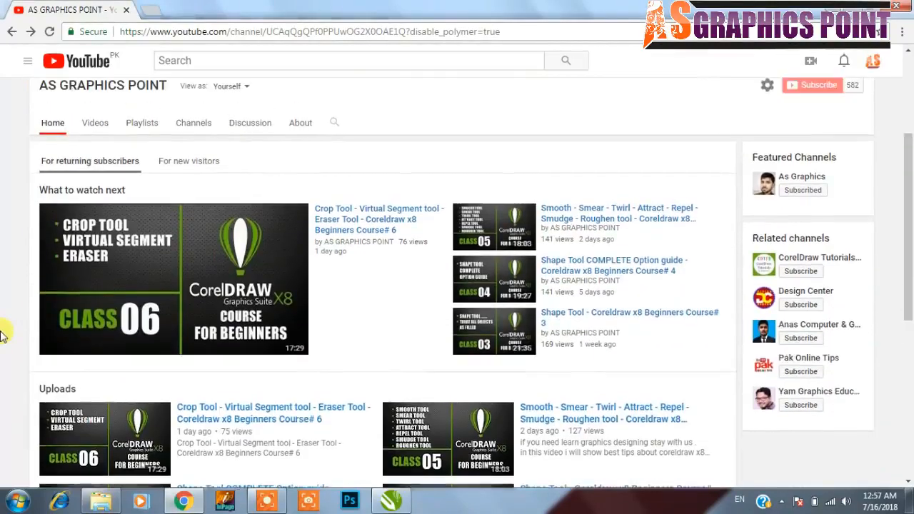
scroll(2, 336, up, 2)
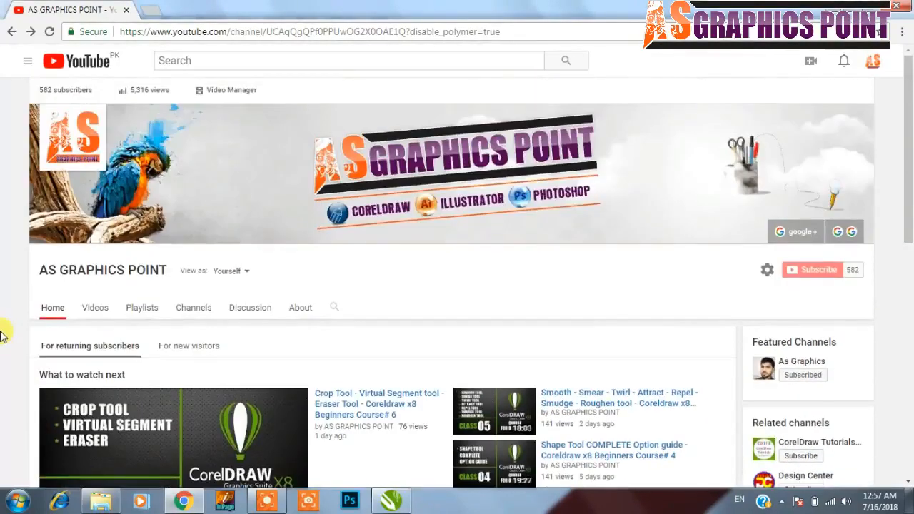